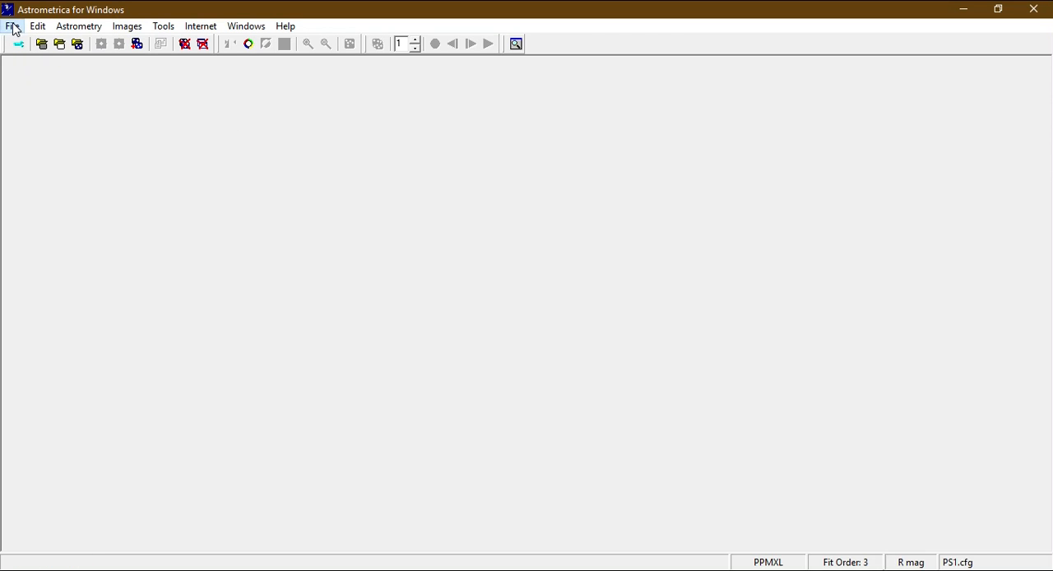
Start loading images and browse this PC to the local disk D:.
left_click(13, 28)
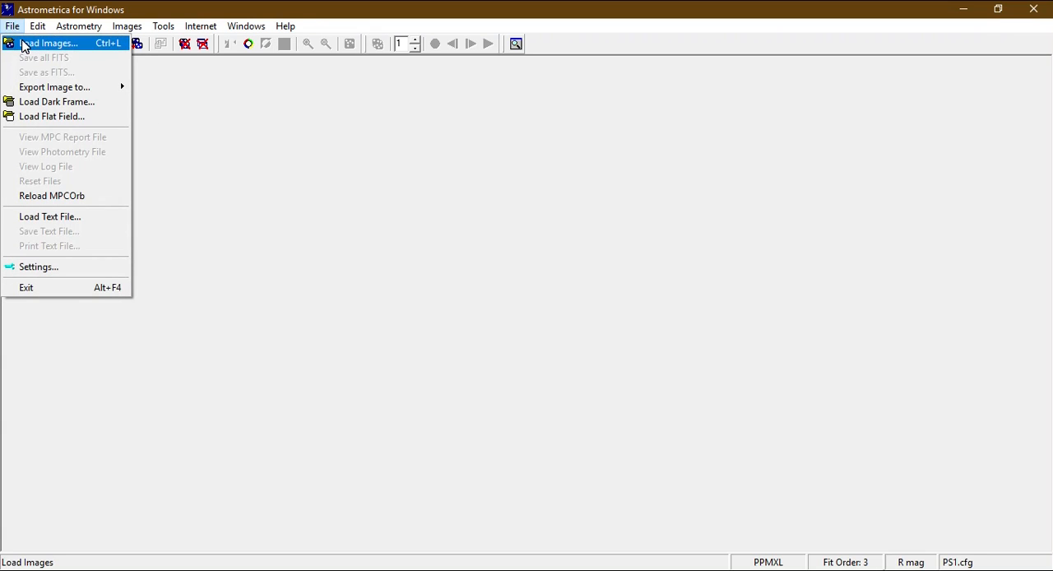
left_click(23, 45)
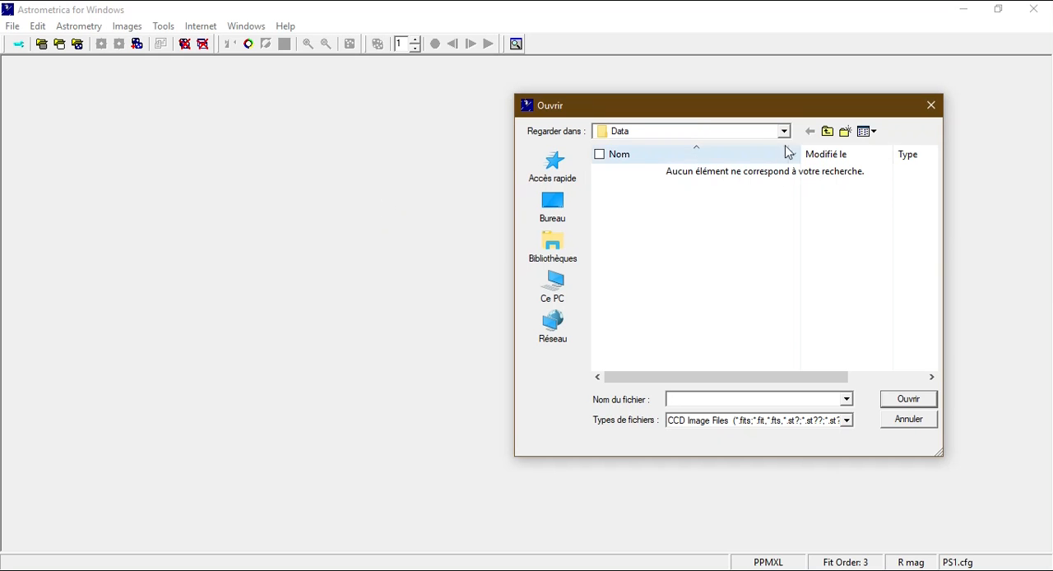
left_click(552, 299)
scroll(735, 304, "up", 2)
scroll(729, 344, "down", 3)
scroll(720, 344, "up", 3)
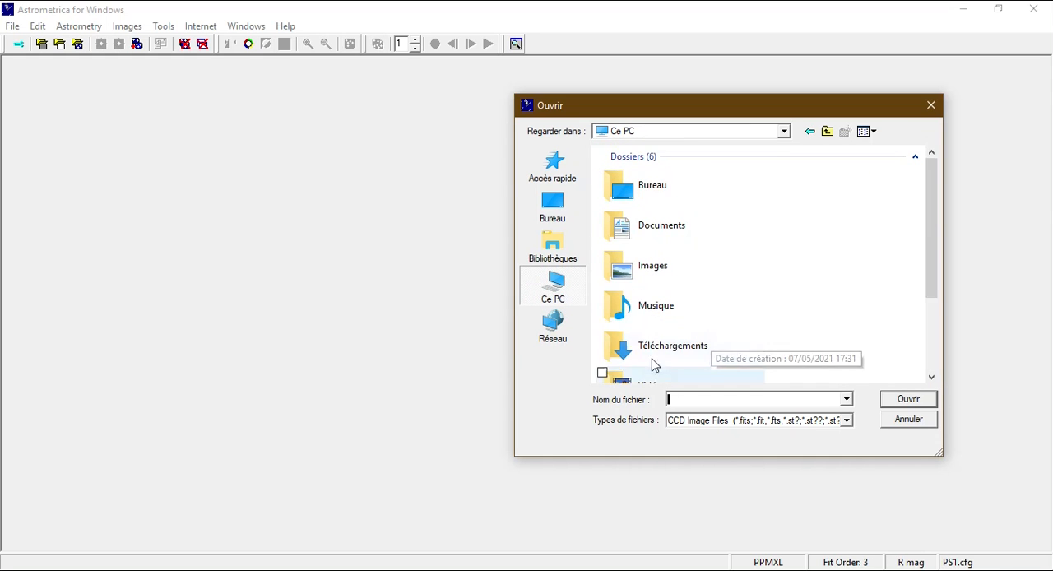
scroll(707, 325, "down", 3)
scroll(835, 303, "up", 3)
scroll(811, 334, "down", 3)
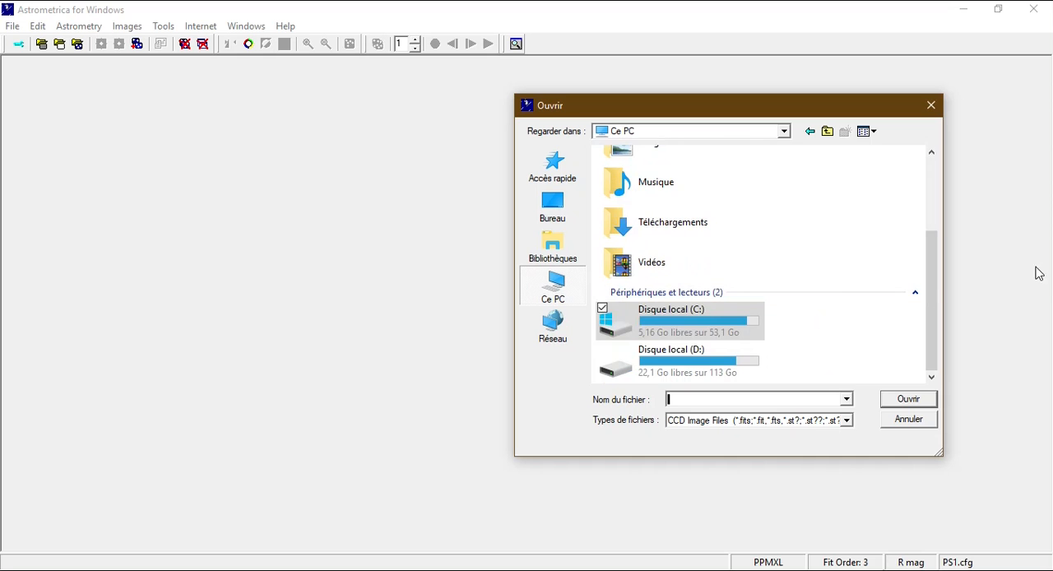
left_click_drag(935, 274, 931, 320)
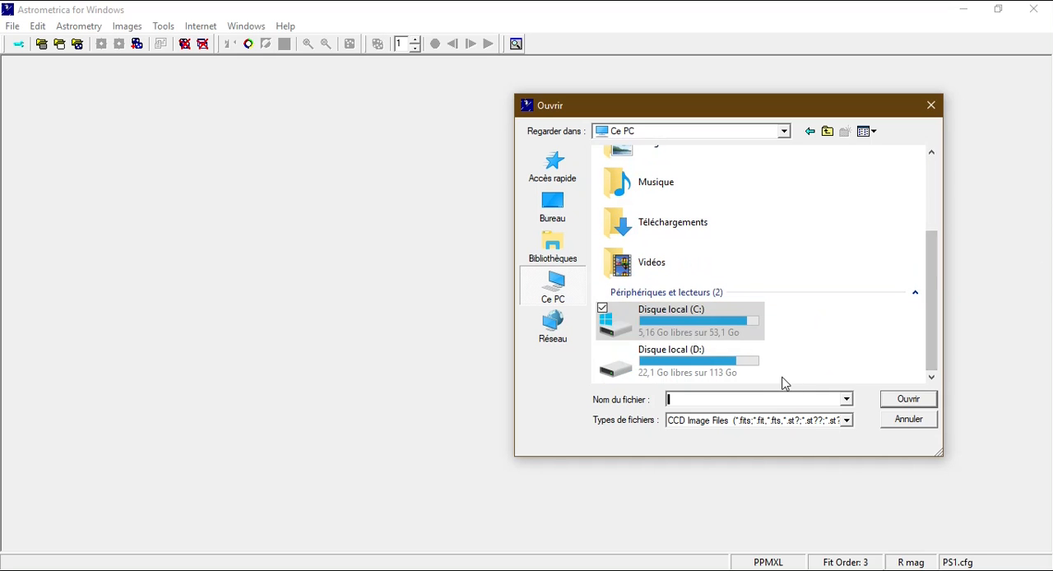
double_click(737, 370)
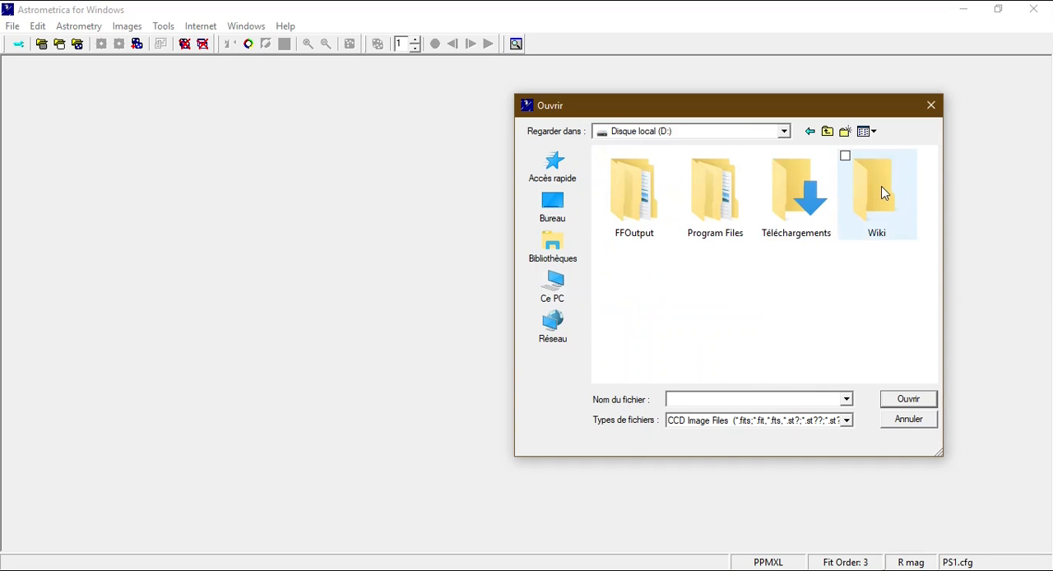
Browse through the Wiki, Programmes and Astrometrica folders to the Practice Sets folder.
left_click(882, 195)
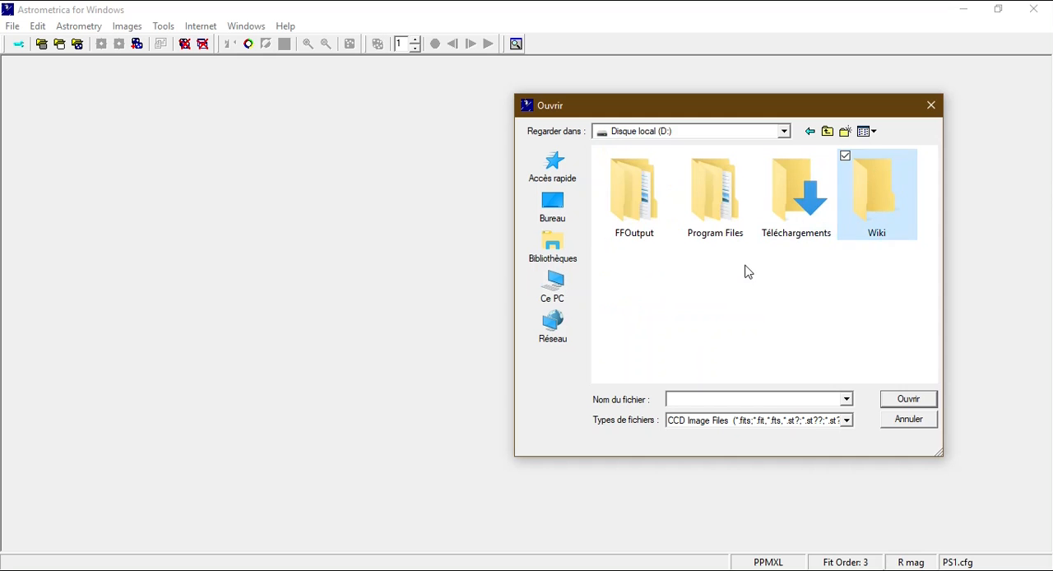
double_click(859, 206)
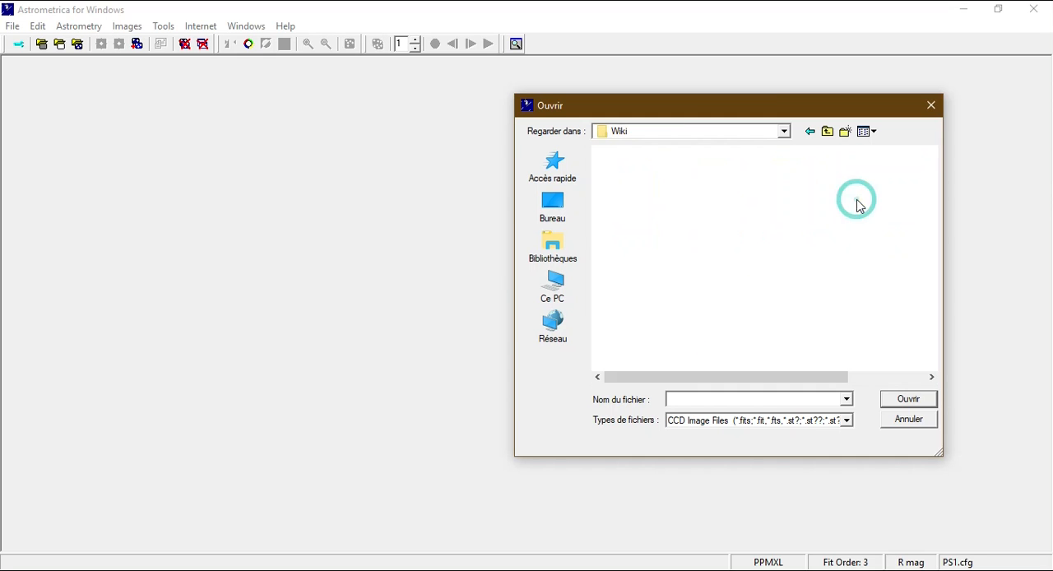
double_click(727, 244)
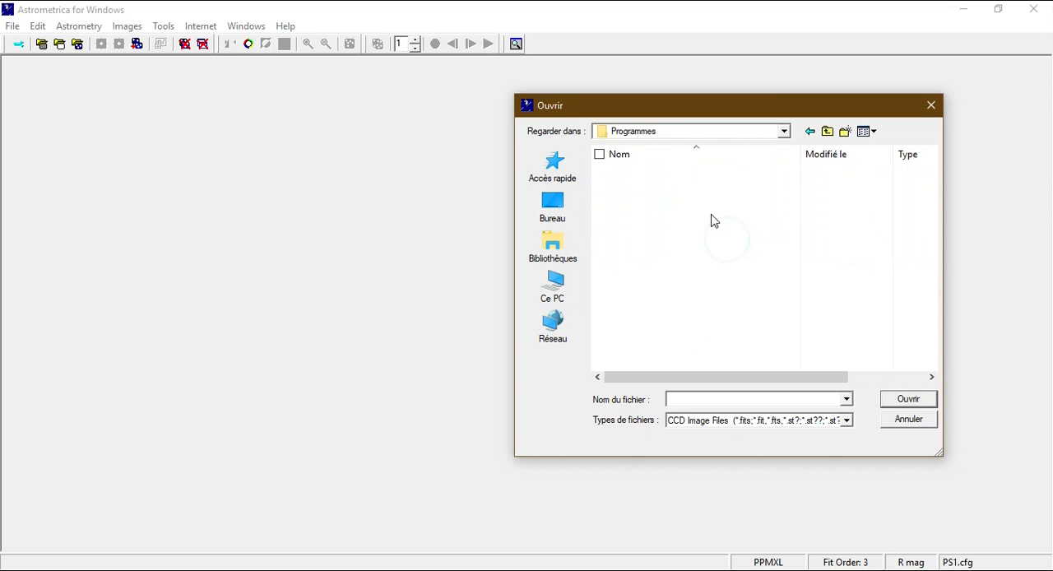
double_click(699, 170)
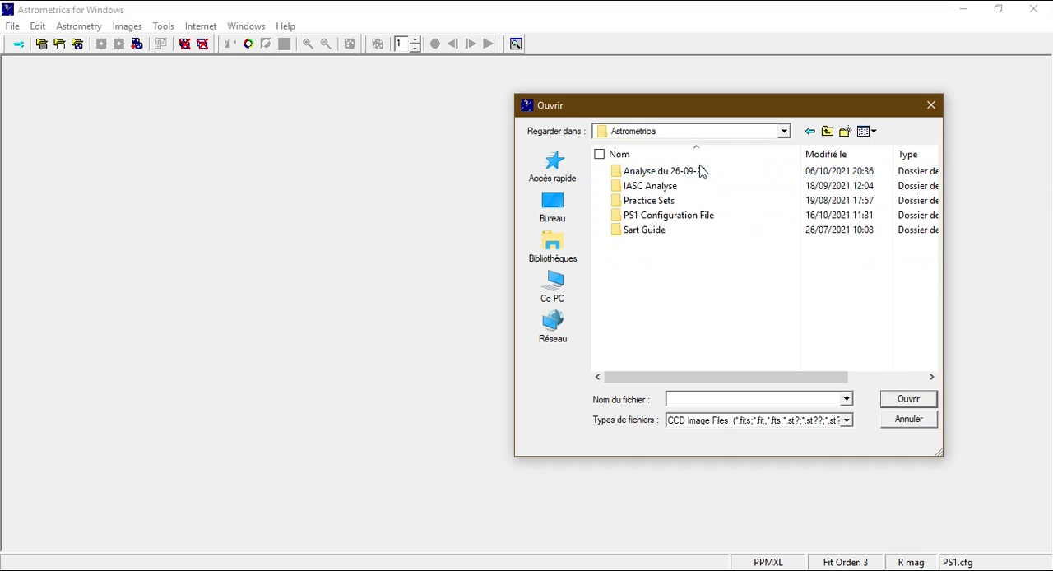
double_click(712, 201)
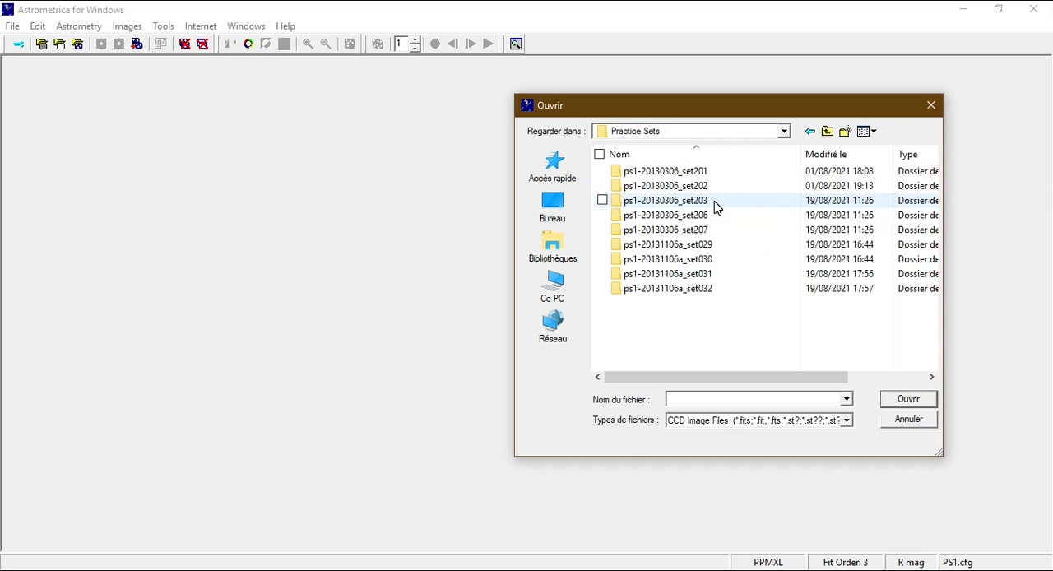
Open the practice set ps1-20130306_set201 and its set201 subfolder.
left_click_drag(802, 326, 699, 171)
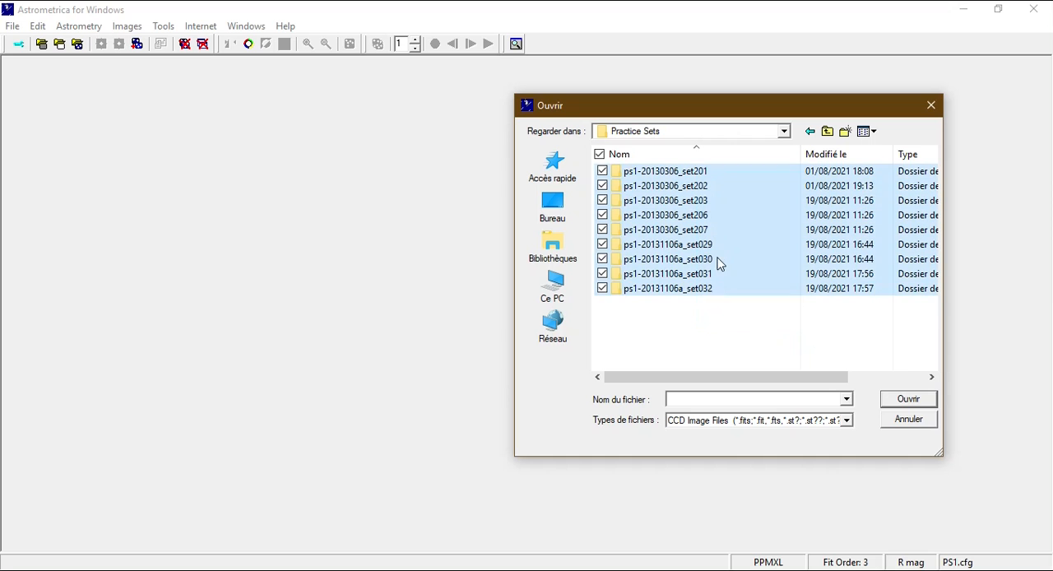
left_click(707, 326)
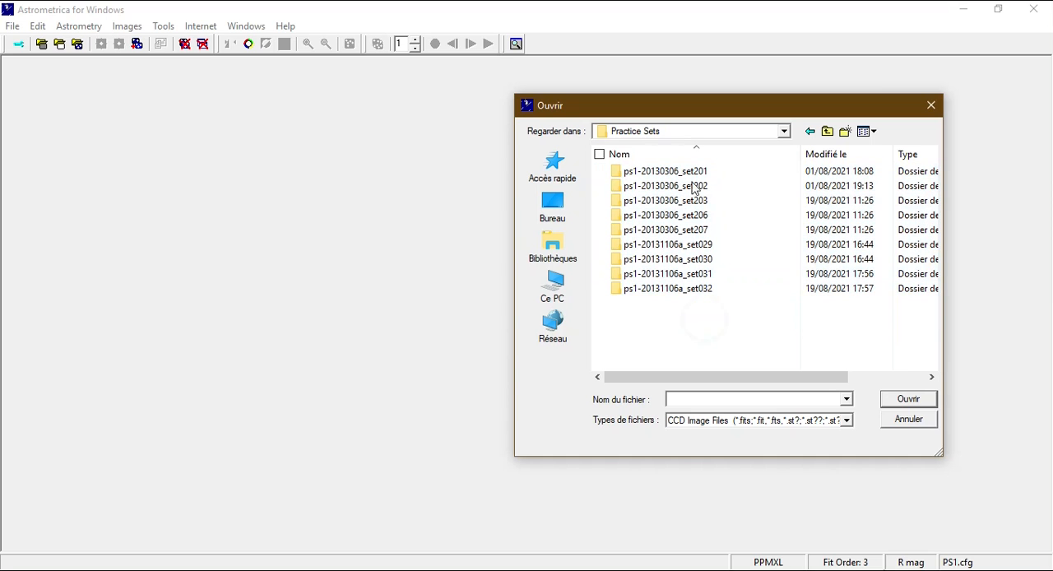
double_click(698, 174)
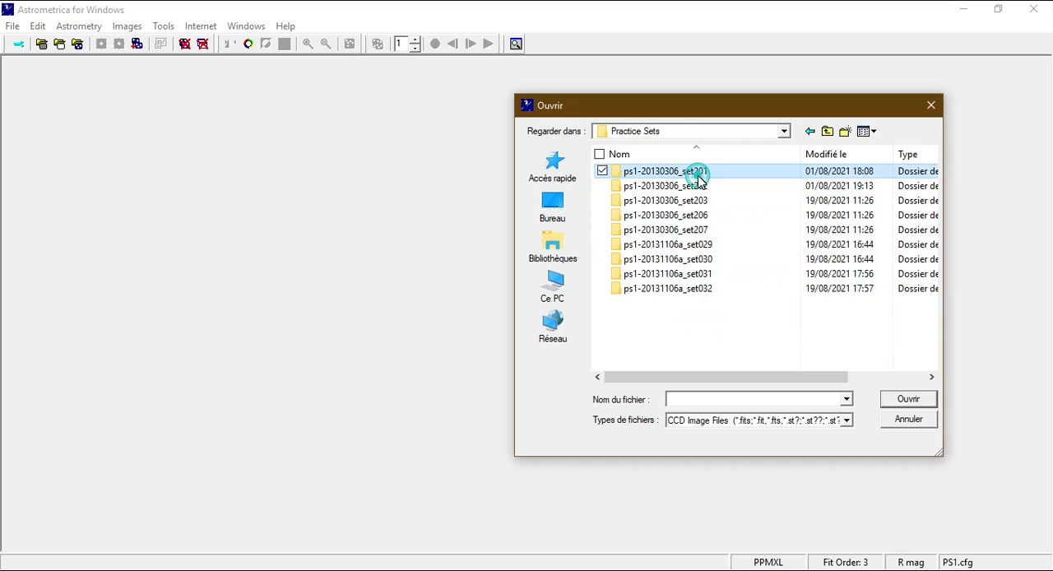
double_click(698, 174)
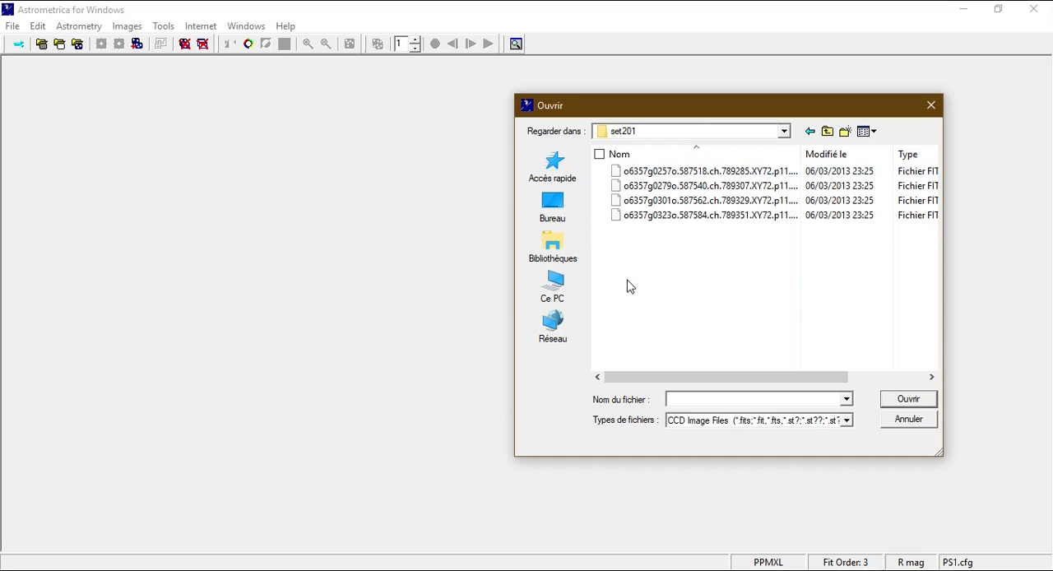
Select all four FITS images in the set201 folder and load them.
left_click_drag(702, 281, 607, 168)
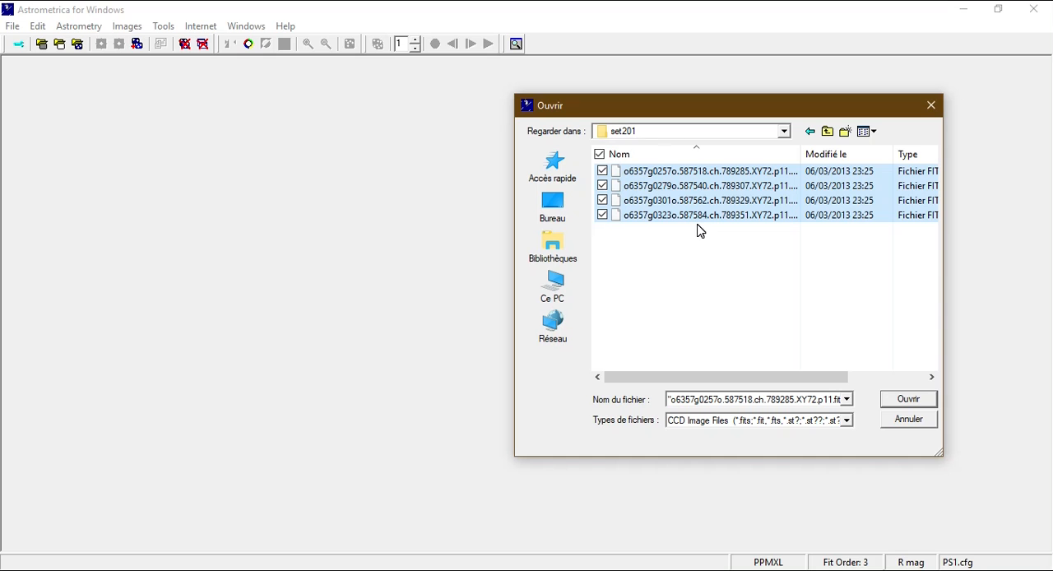
left_click_drag(730, 292, 625, 170)
left_click(911, 402)
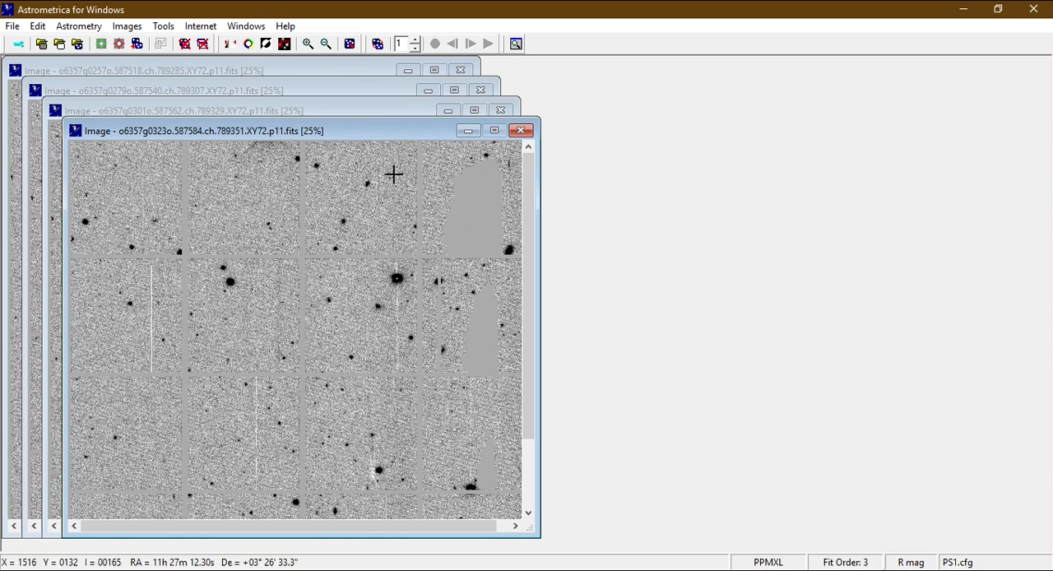
left_click(890, 570)
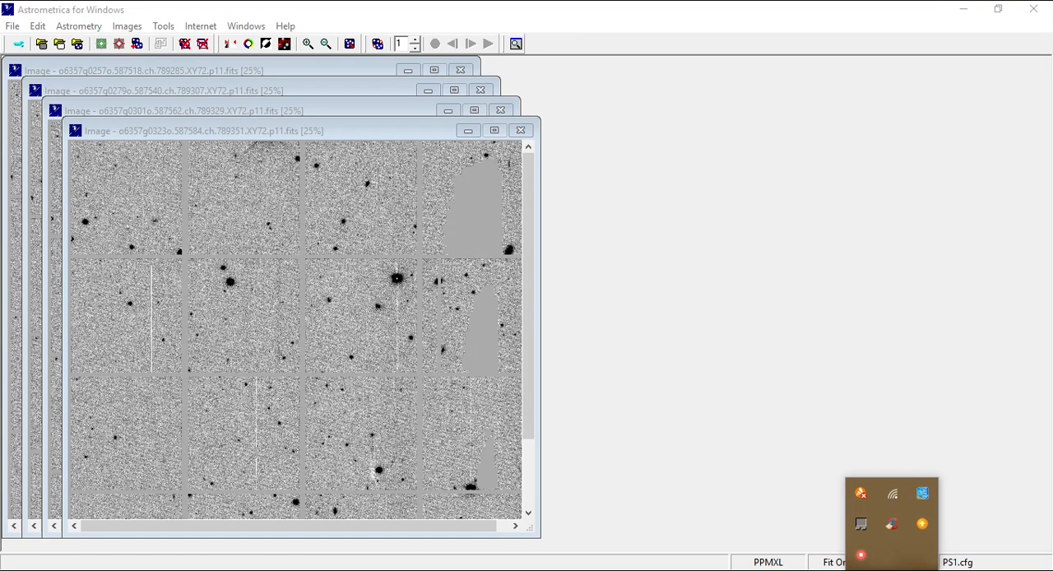
left_click(890, 570)
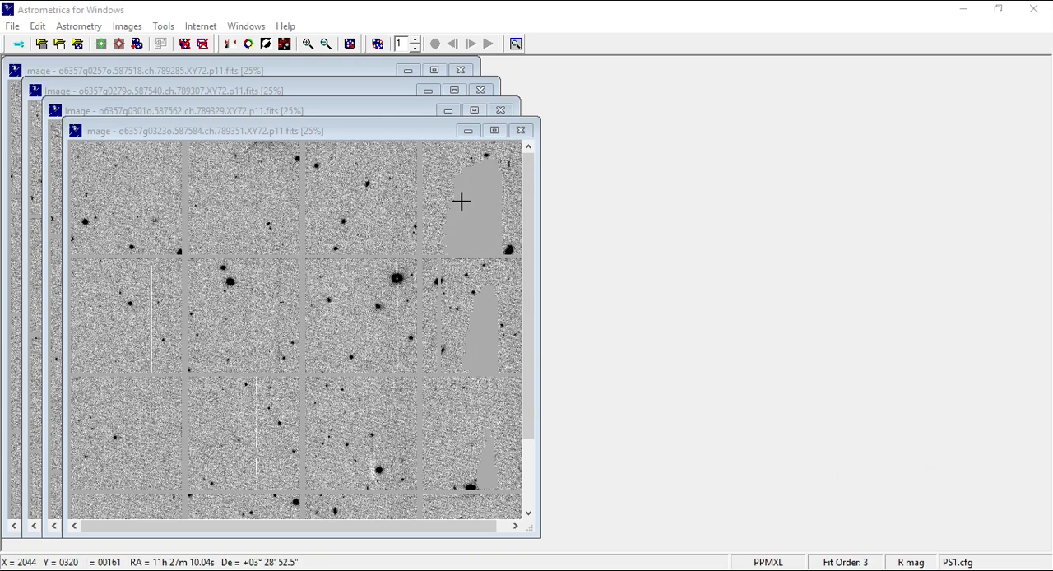
left_click(794, 192)
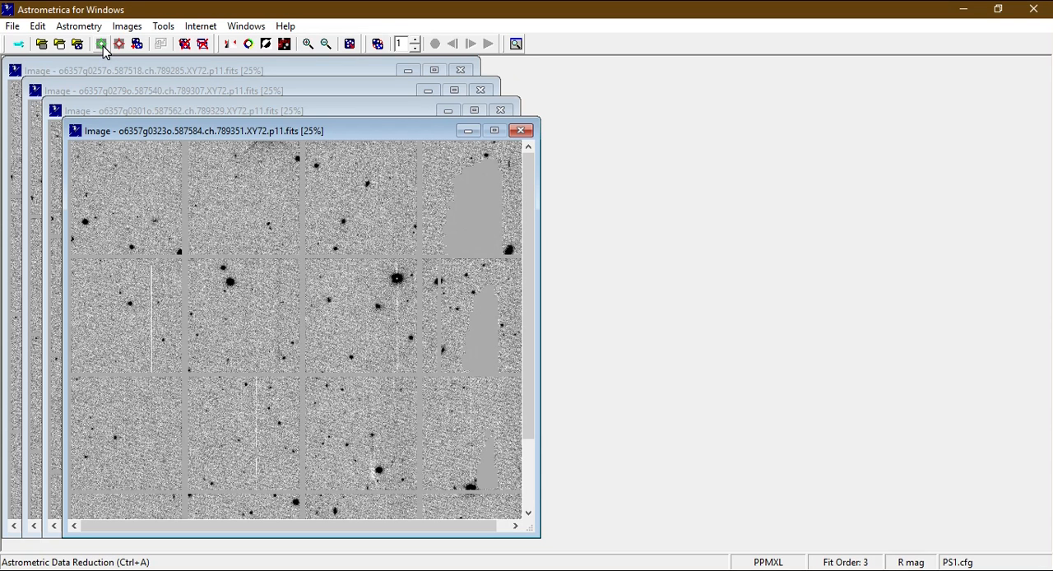
Run the astrometric data reduction with the prefilled centre coordinates, review the Data Reduction Results over the images and close them.
left_click(102, 47)
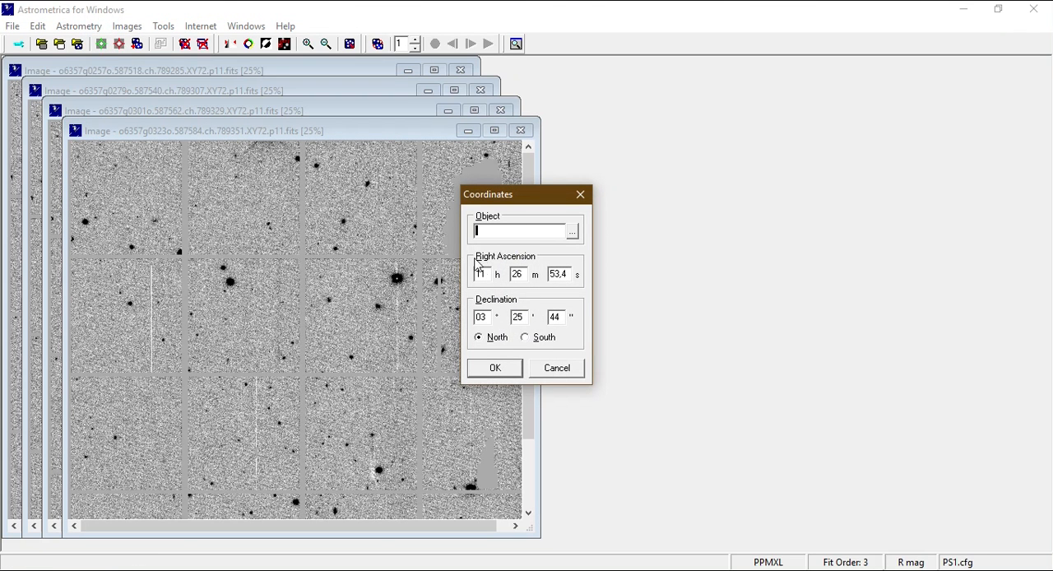
left_click(508, 372)
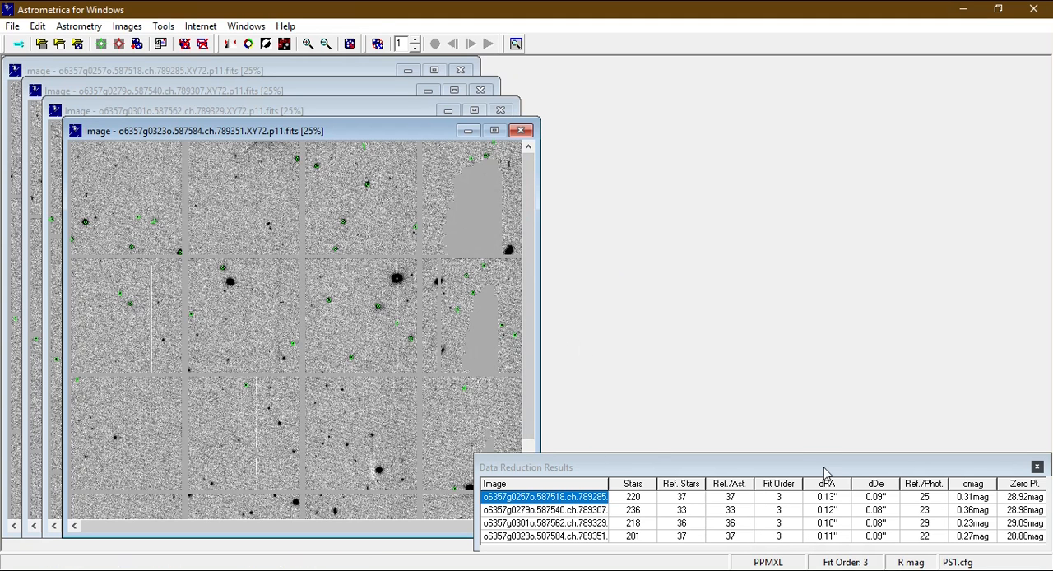
left_click_drag(825, 462, 436, 173)
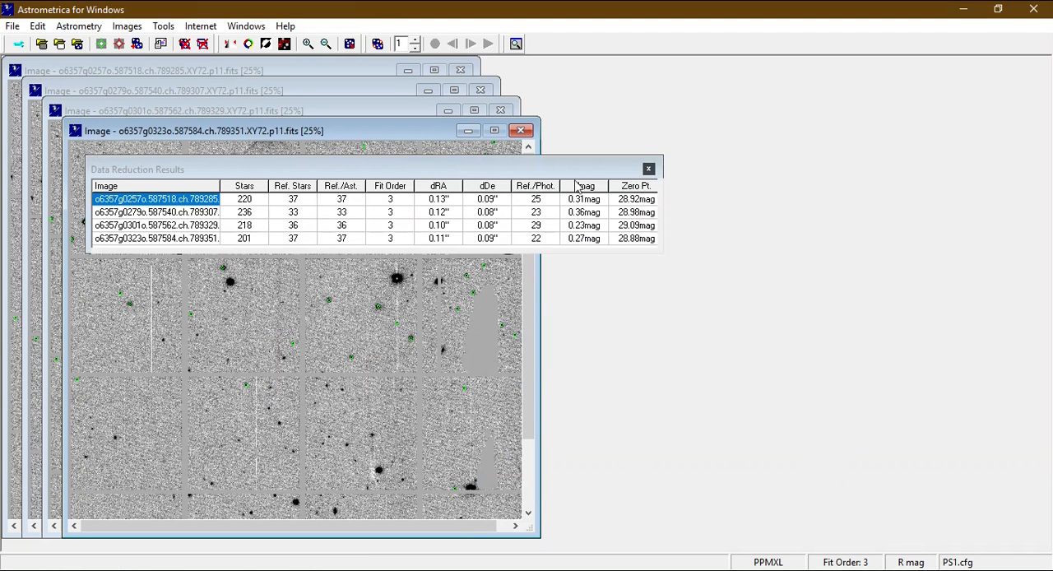
left_click(649, 170)
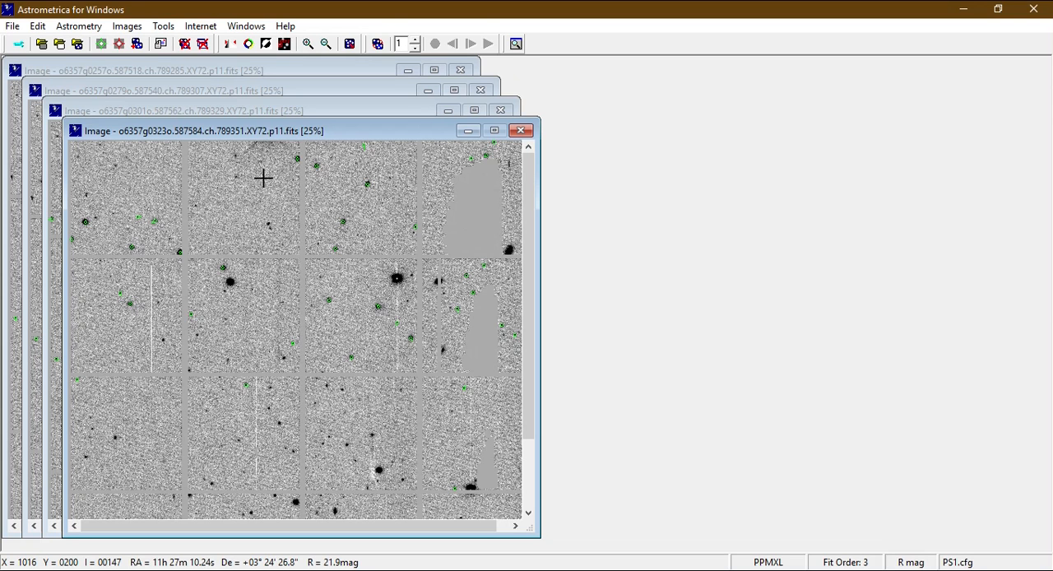
Overlay the known objects on the images and blink the set in a window moved clear of the individual images.
left_click(284, 47)
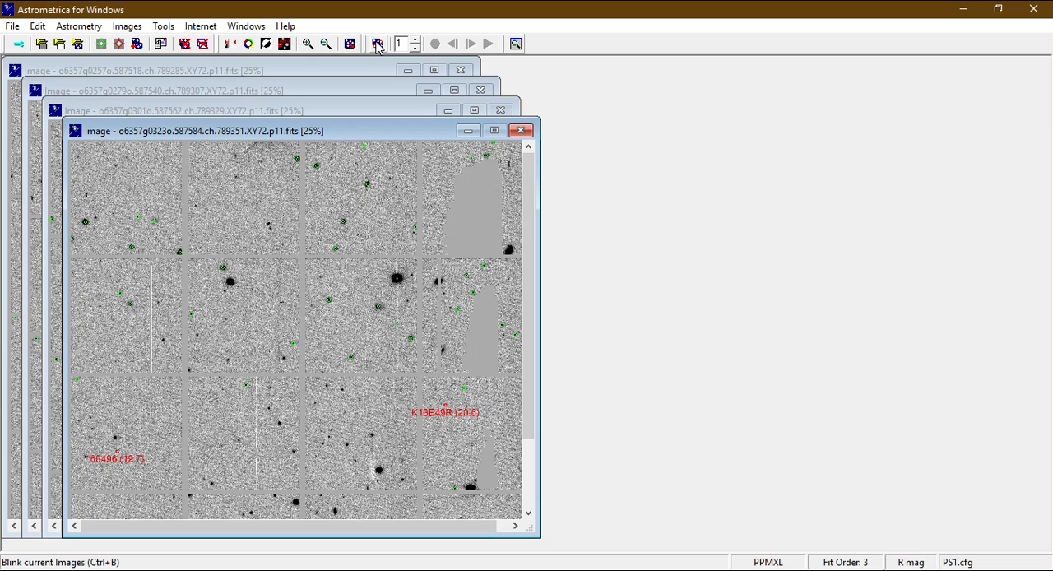
left_click(377, 46)
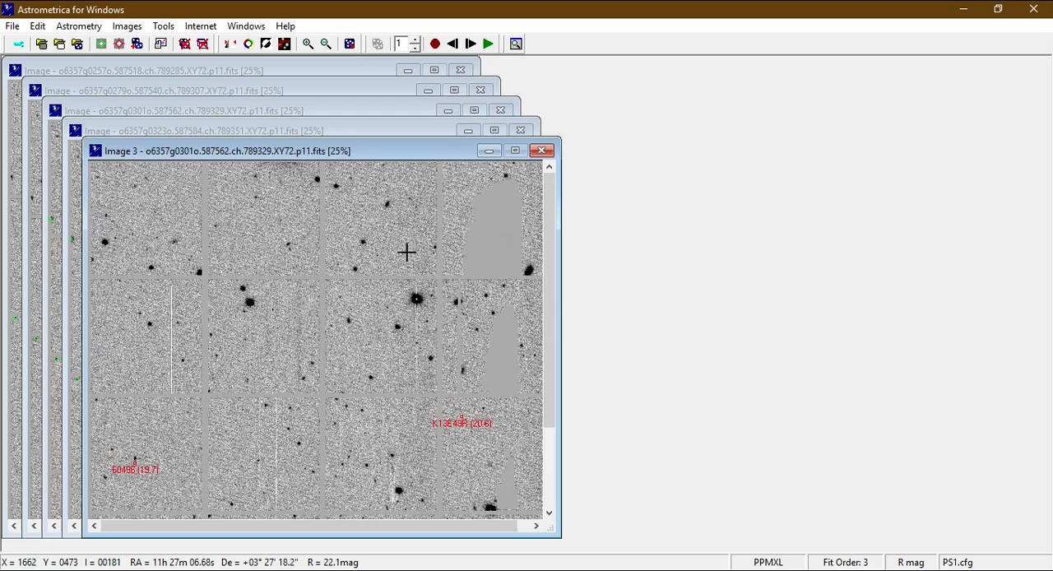
left_click_drag(282, 151, 520, 148)
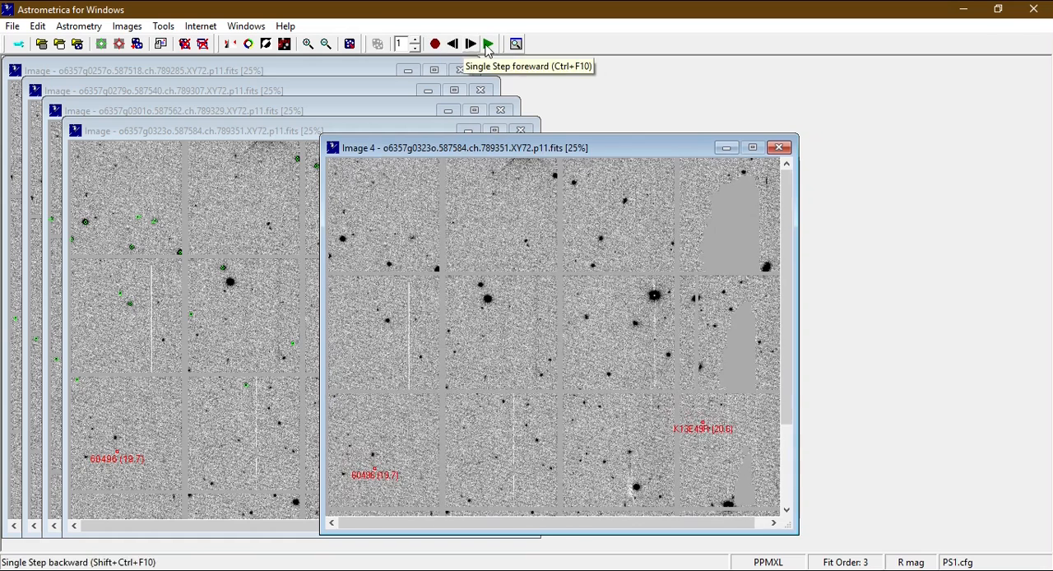
Pause the blinking, single-step backward and forward through the images, and resume the animation.
left_click(435, 43)
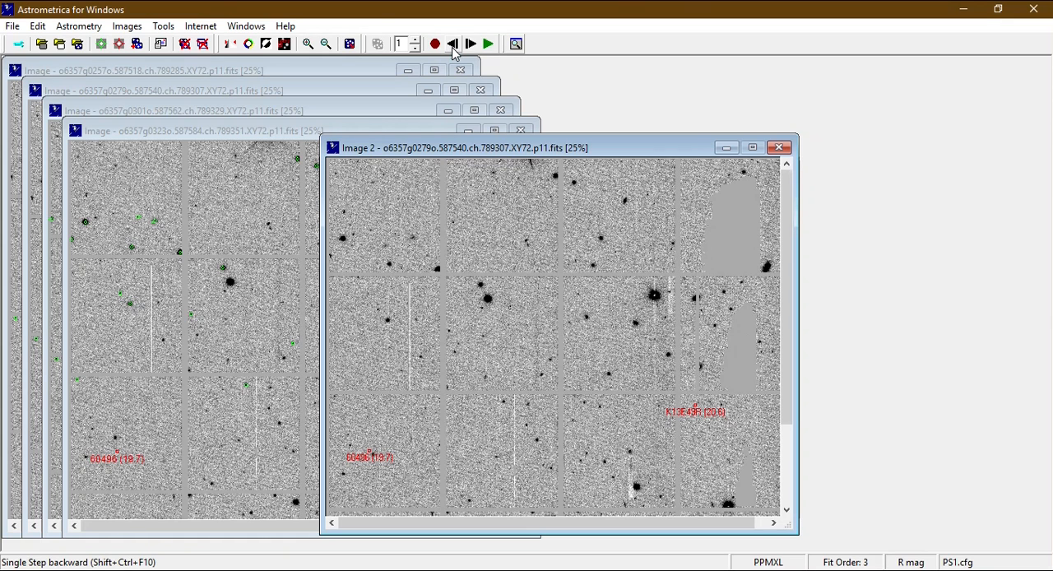
left_click(453, 48)
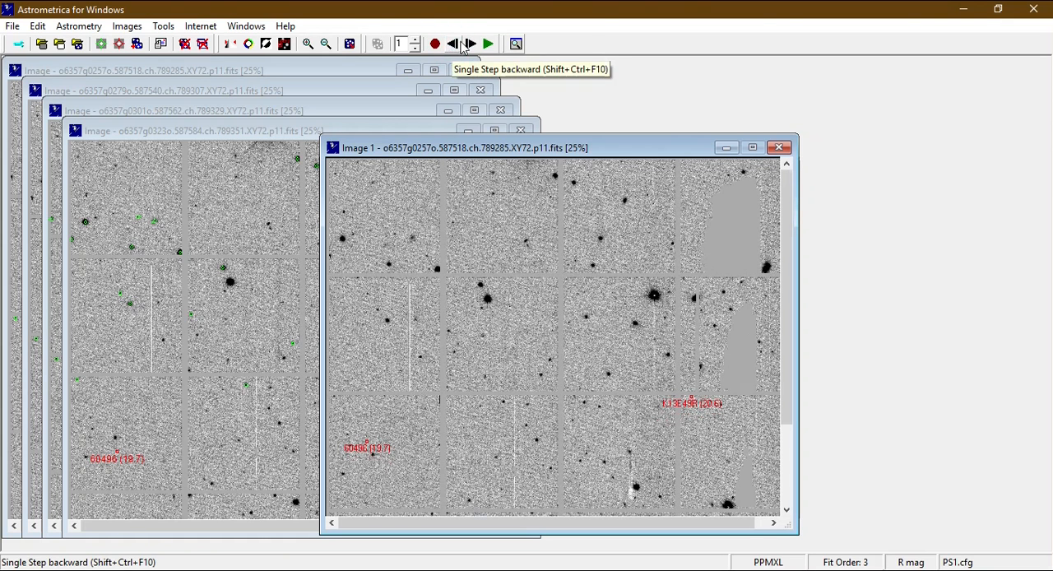
left_click(471, 44)
left_click(489, 45)
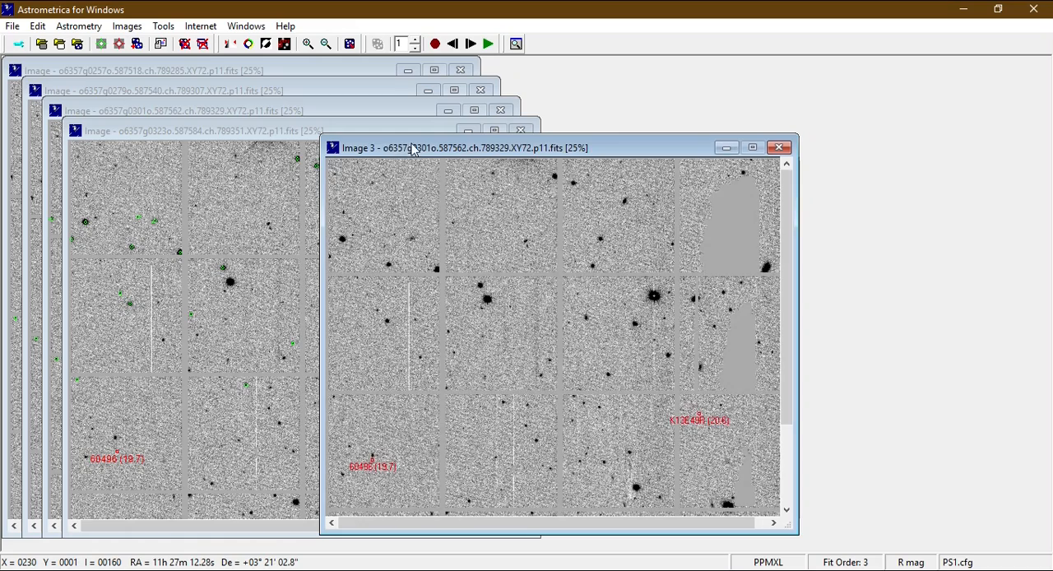
Zoom the blinking images in two levels from 25% and widen their window to fill the workspace.
left_click_drag(422, 135, 494, 207)
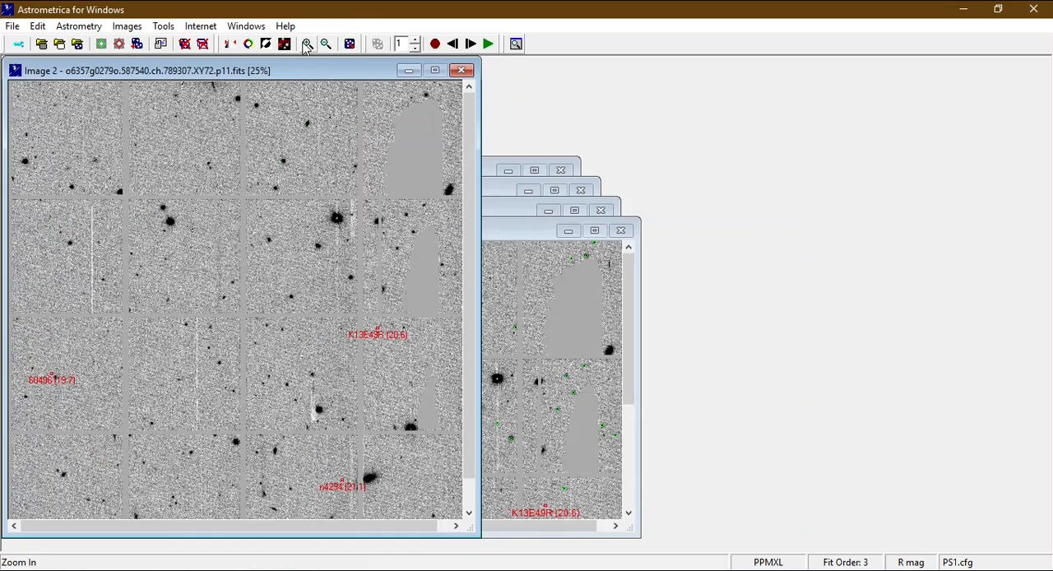
left_click(309, 44)
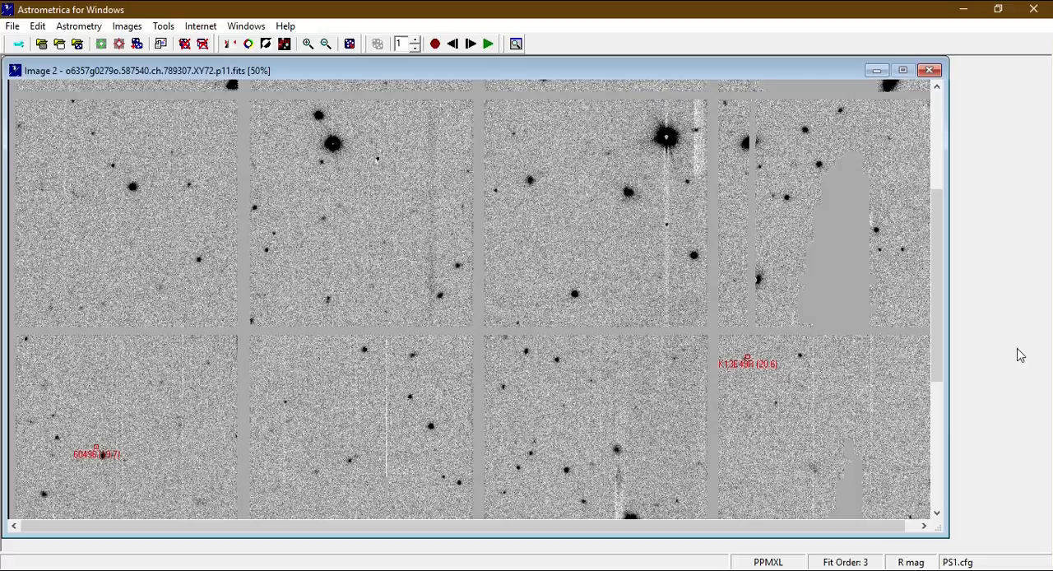
left_click(1026, 348)
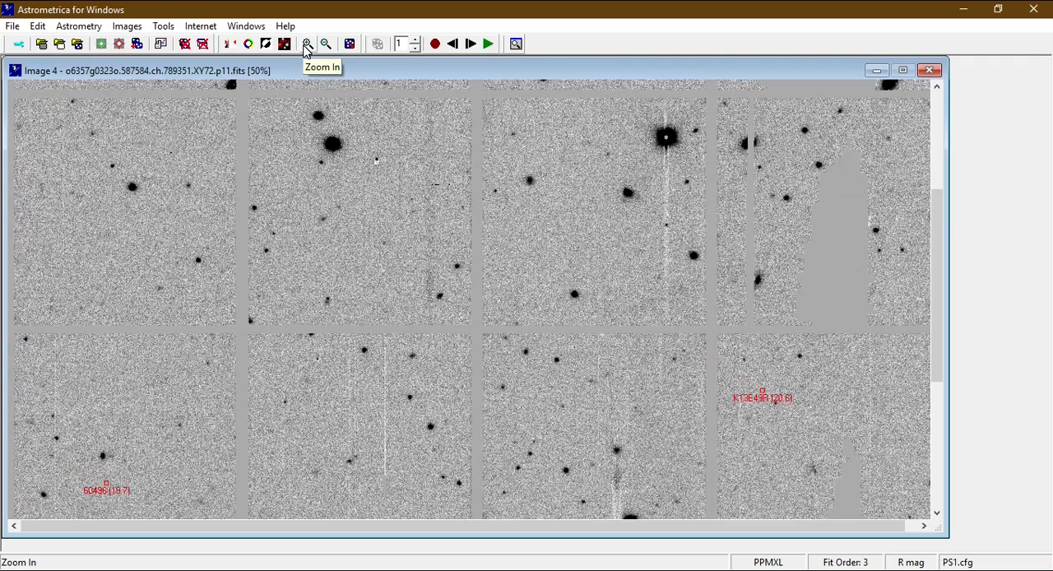
left_click(305, 46)
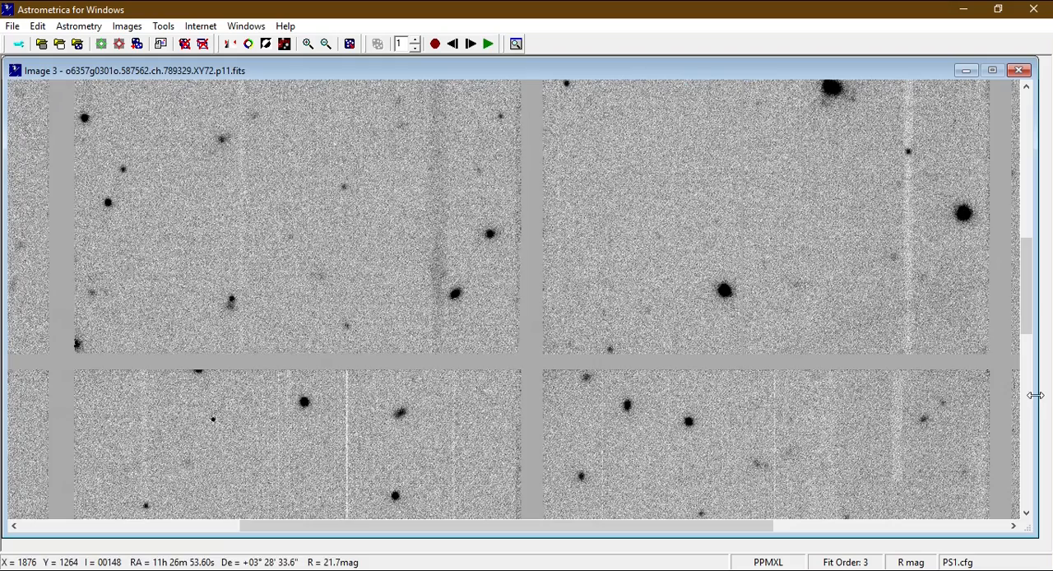
left_click_drag(1035, 394, 1048, 395)
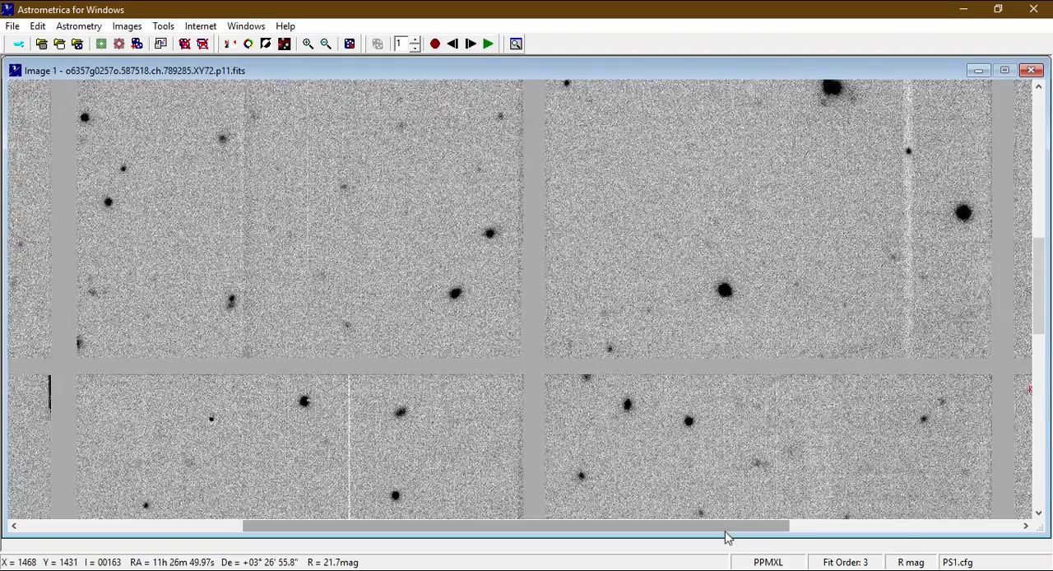
Scan the blinking images region by region, from the middle to the upper and lower parts of the field, for moving objects.
left_click_drag(656, 536, 422, 559)
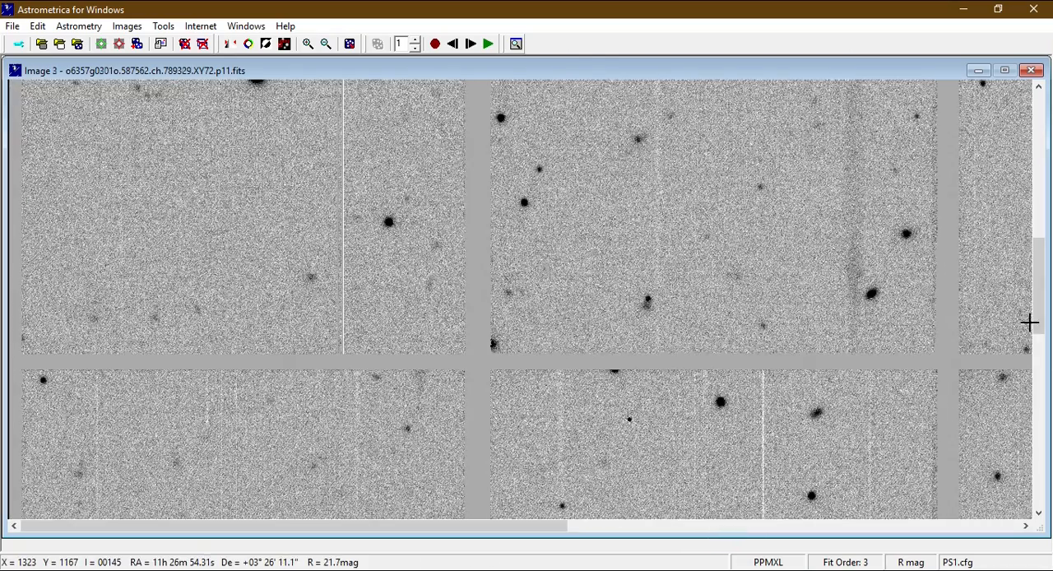
left_click_drag(1036, 328, 1038, 95)
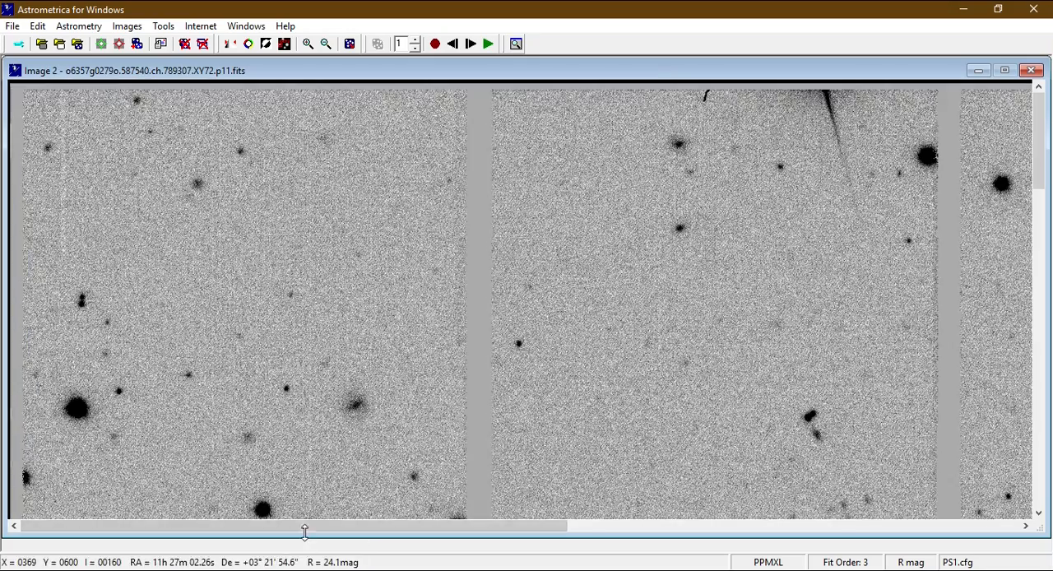
left_click_drag(304, 531, 736, 508)
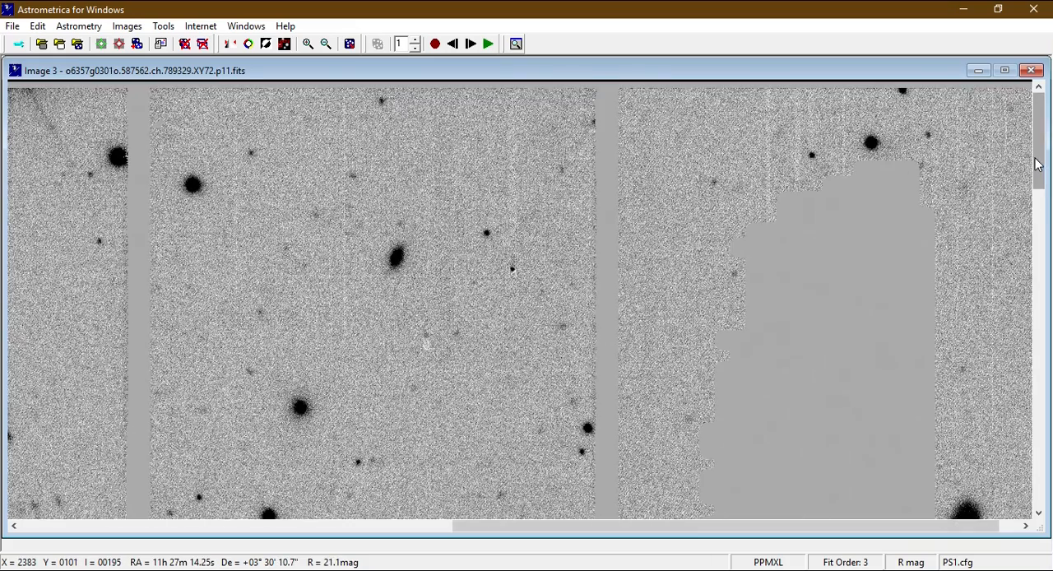
left_click_drag(1040, 164, 1050, 505)
left_click_drag(910, 529, 467, 528)
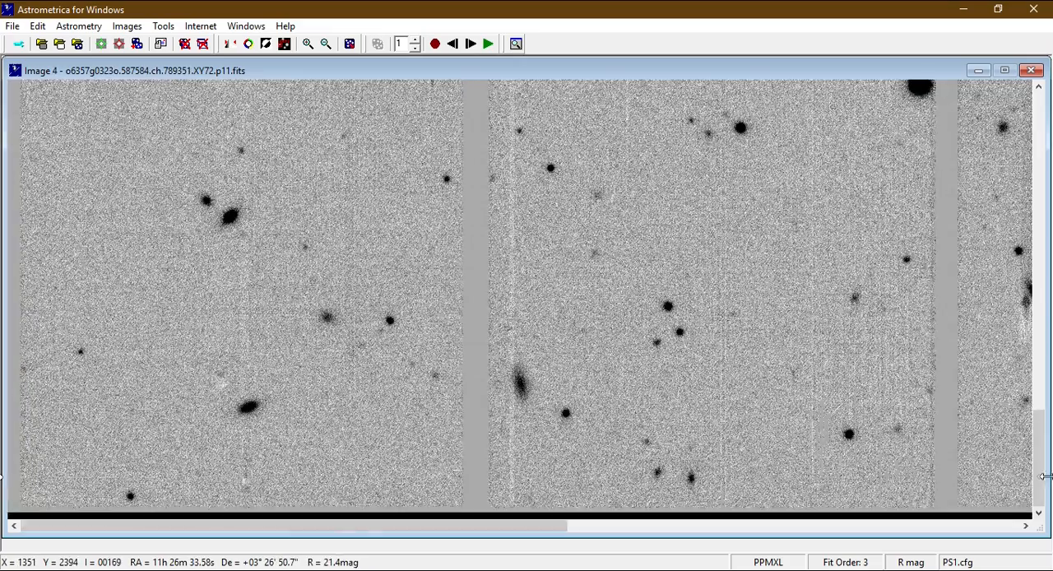
left_click_drag(1039, 480, 1038, 165)
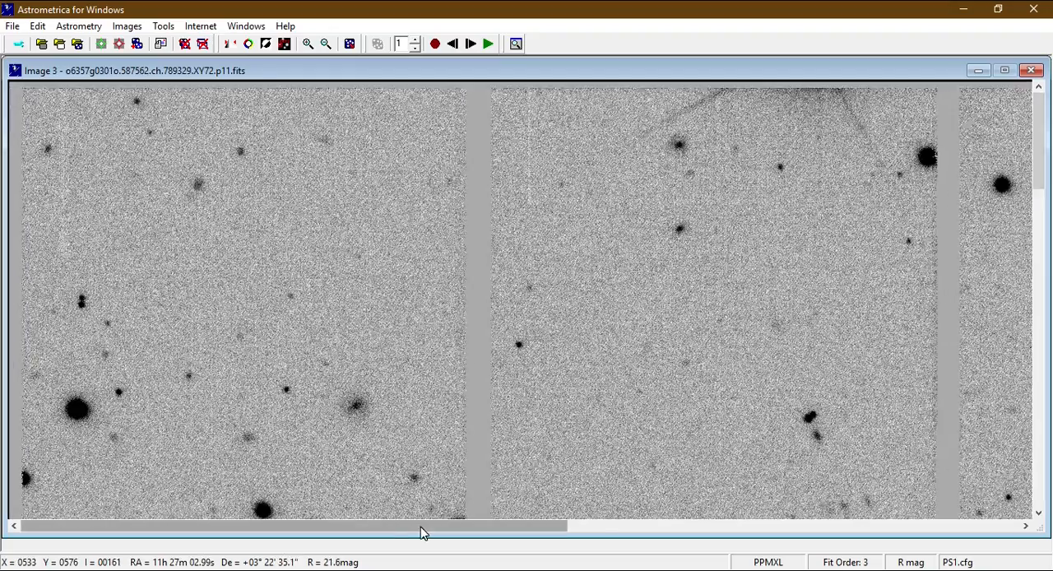
left_click(420, 528)
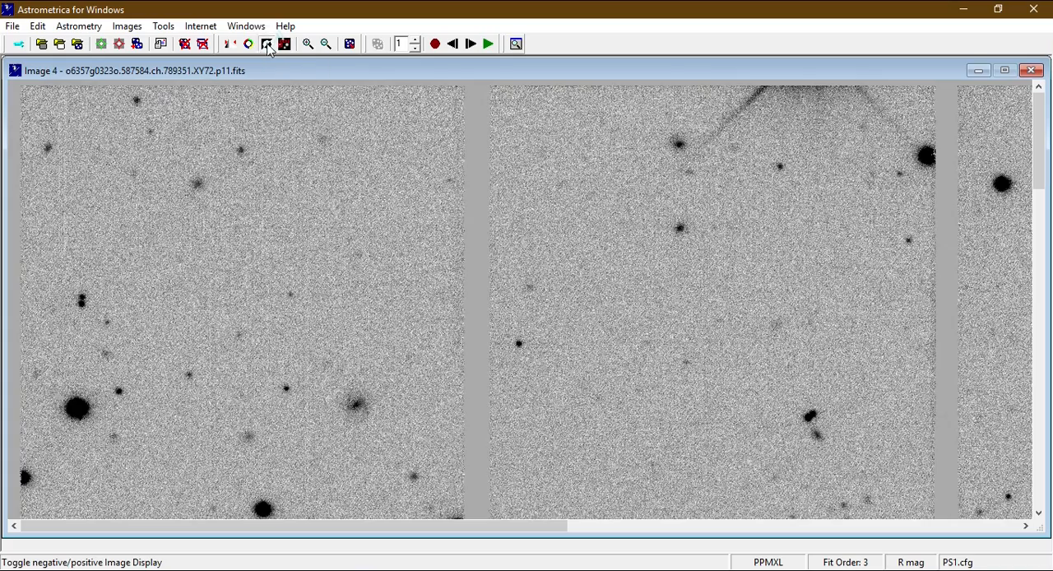
Invert the image display to white stars on a dark background and restore the negative display.
left_click(266, 44)
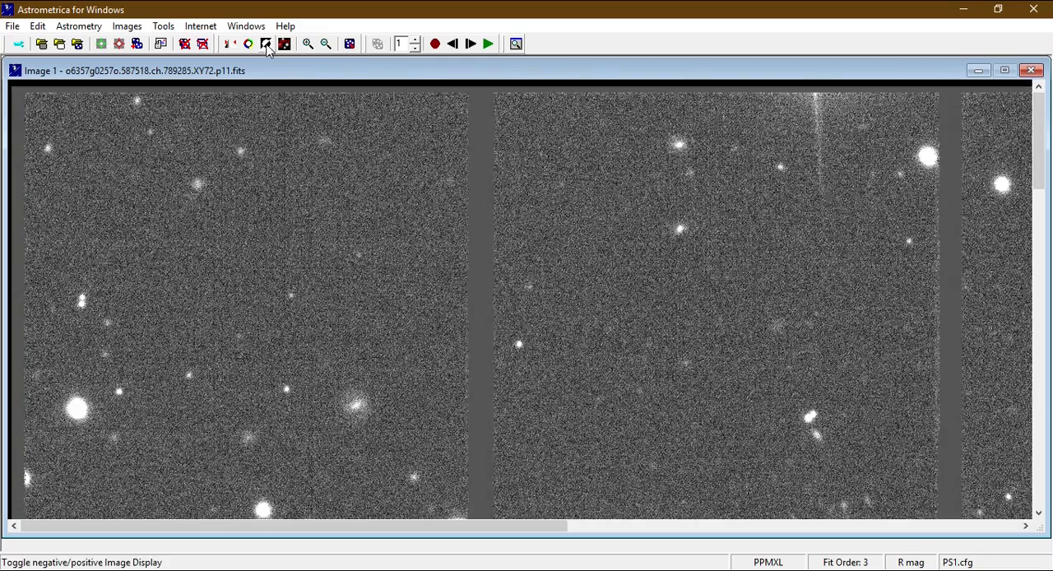
left_click(267, 45)
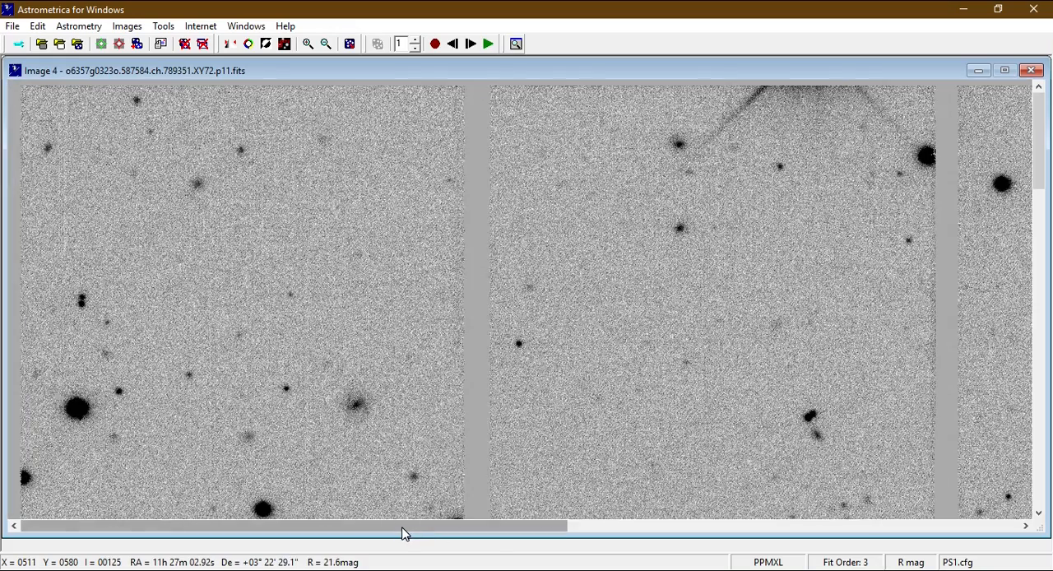
Stop the blinking over the upper-right area of the star field and single-step backward to image 1.
left_click_drag(403, 533, 564, 513)
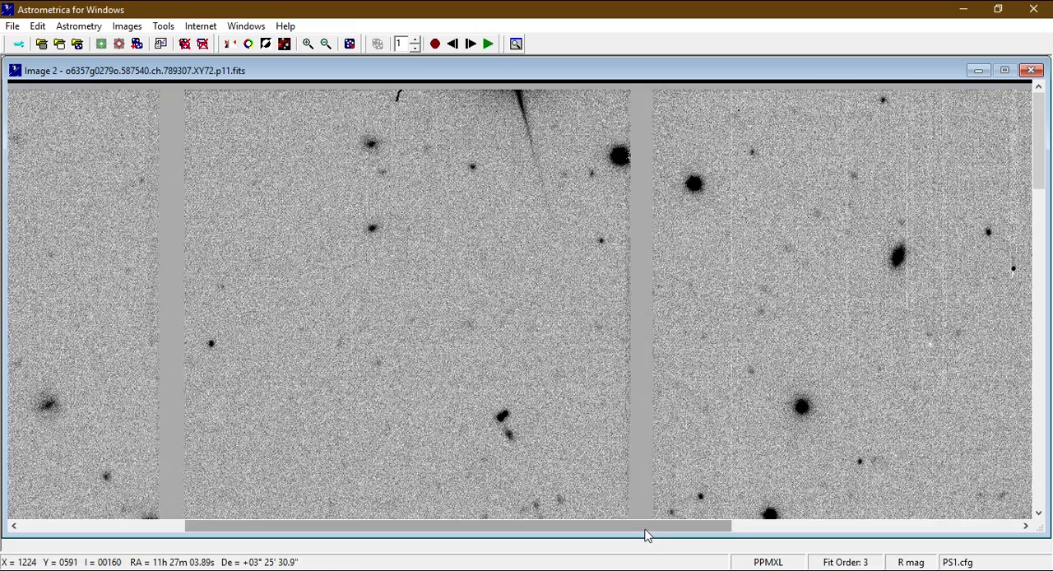
left_click_drag(646, 528, 965, 552)
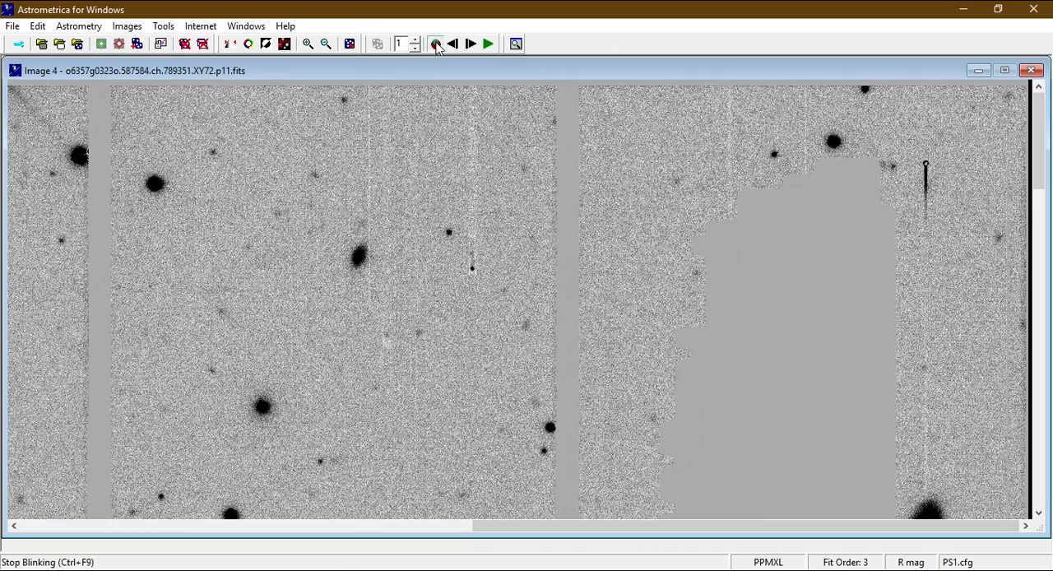
left_click(436, 45)
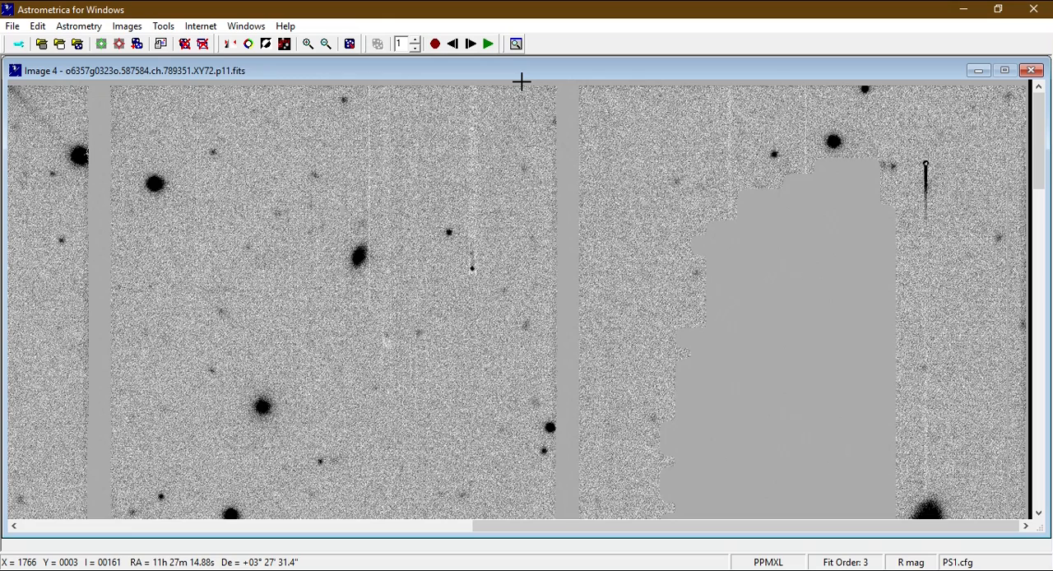
left_click(455, 43)
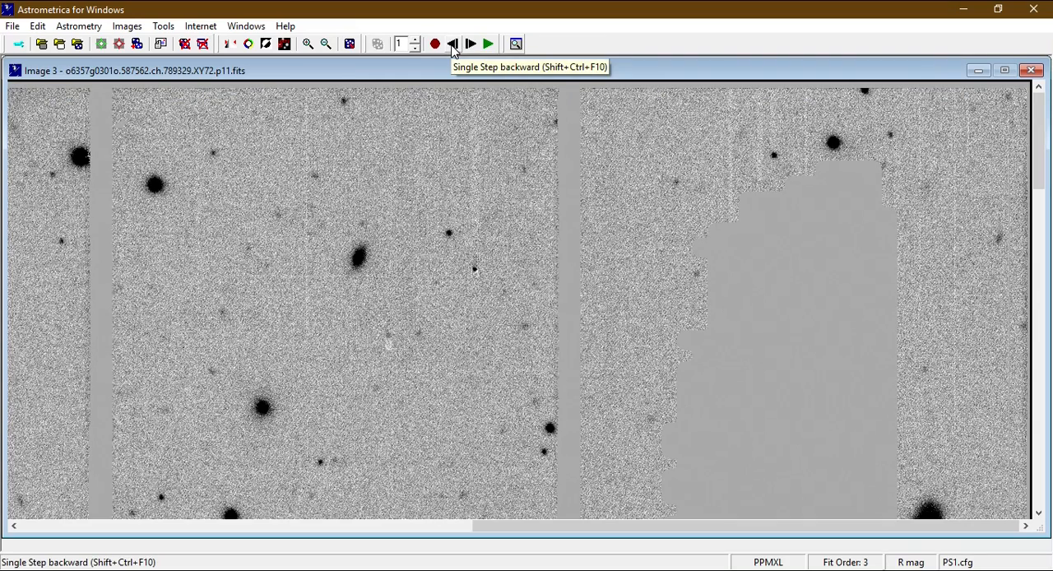
left_click(452, 46)
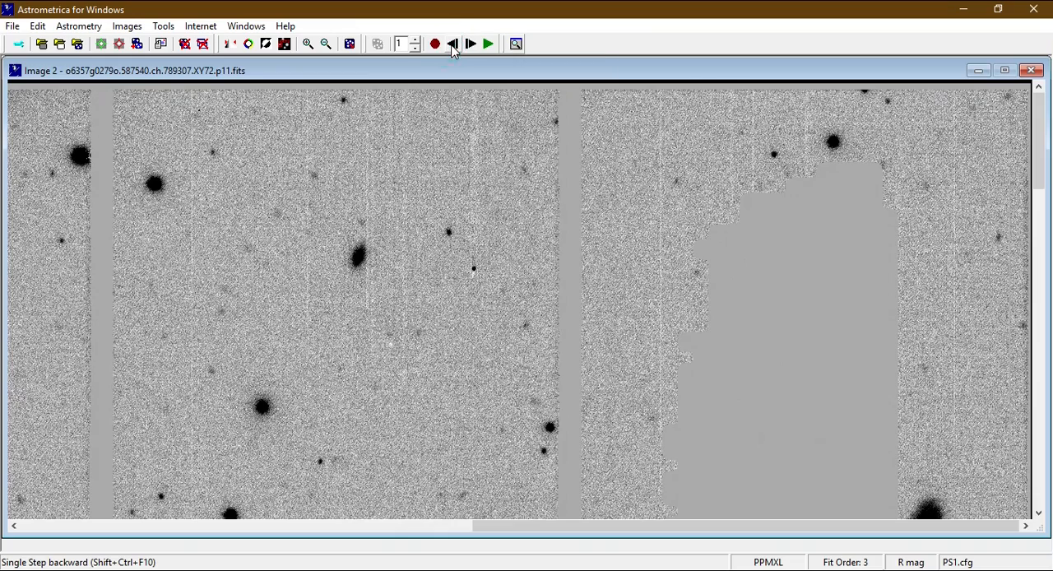
left_click(452, 45)
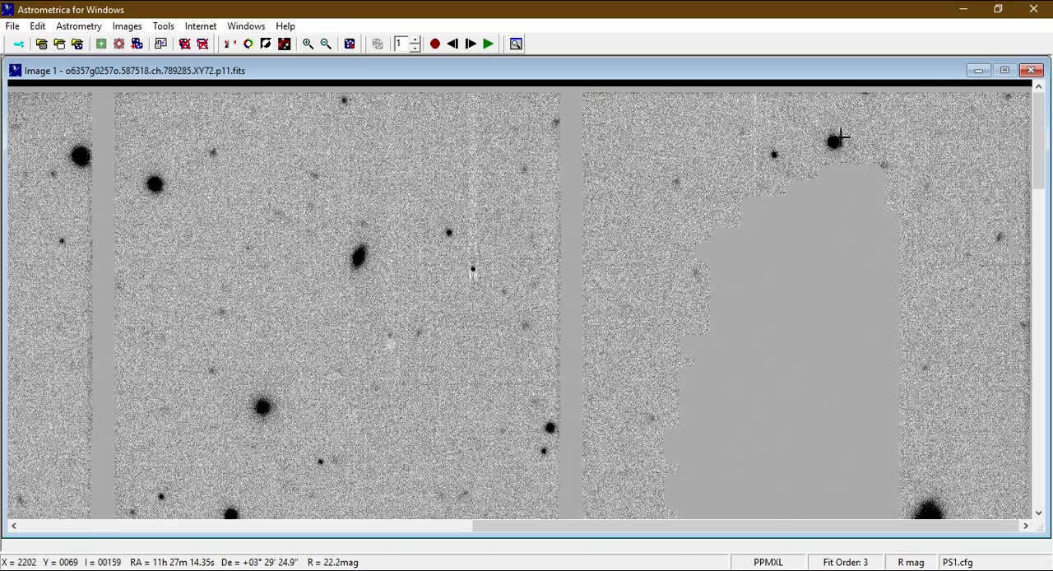
Single-step forward through the set to image 4 and back to image 2, following the moving spot near the masked area.
left_click(472, 48)
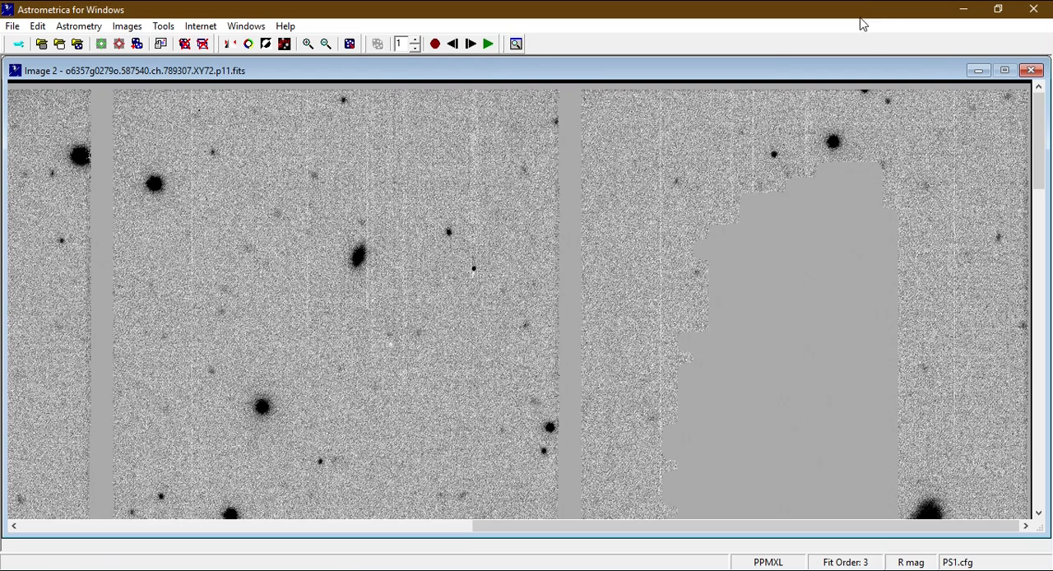
left_click(470, 46)
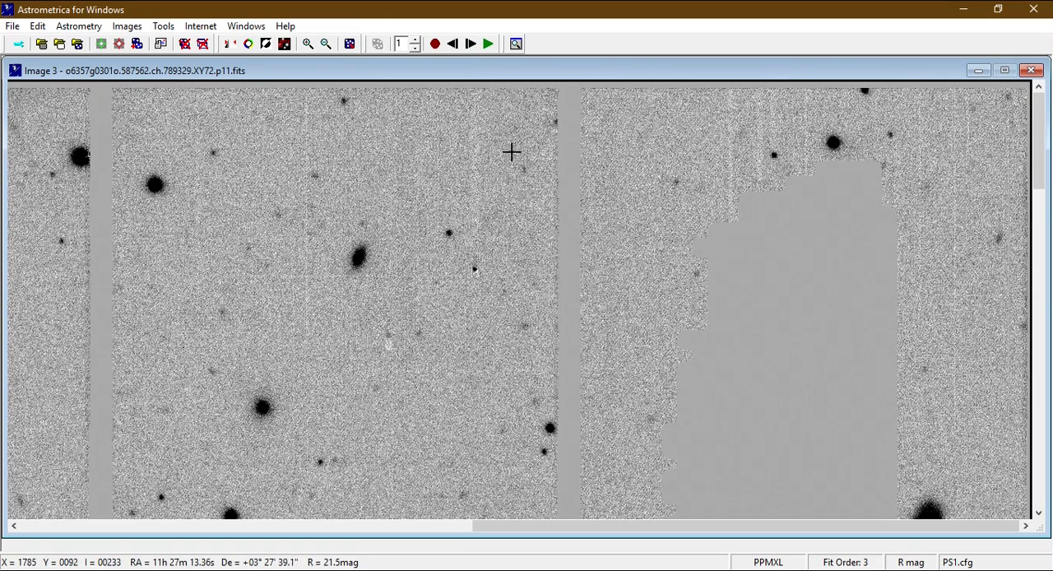
left_click(470, 44)
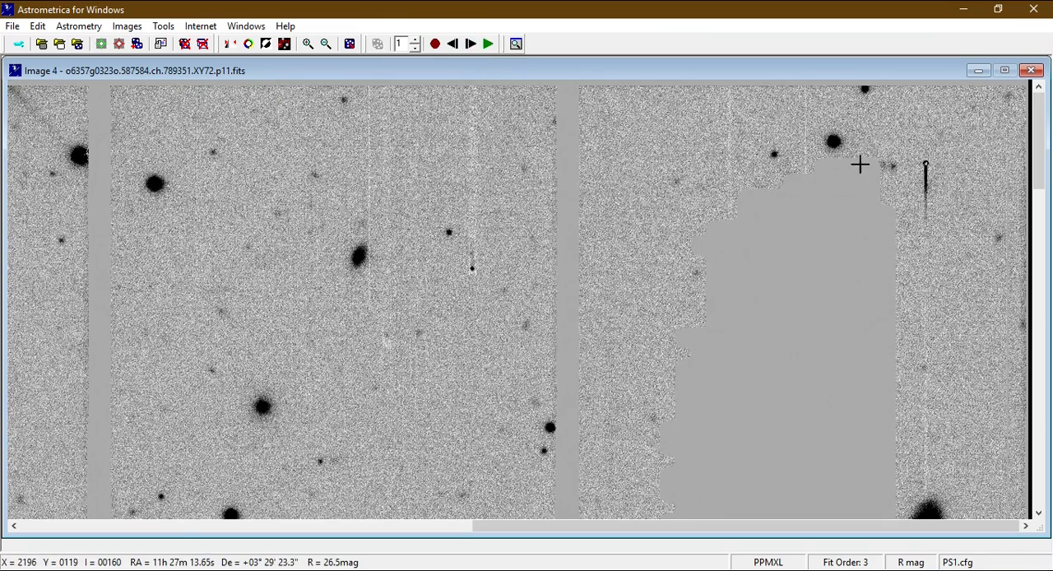
left_click(459, 50)
left_click(459, 49)
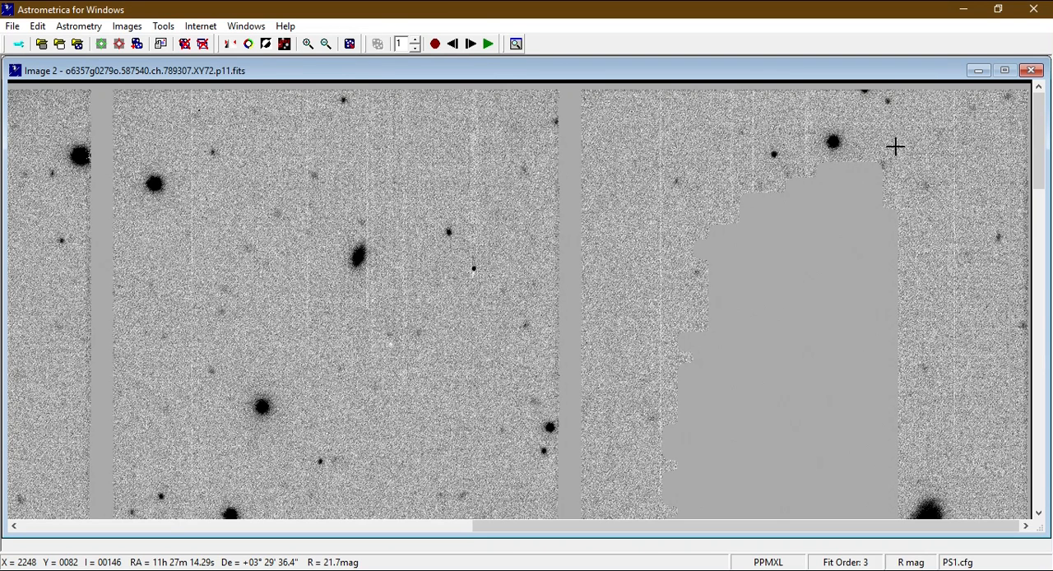
Blink the upper-right area again, then single-step through the images to return to image 2.
left_click(491, 44)
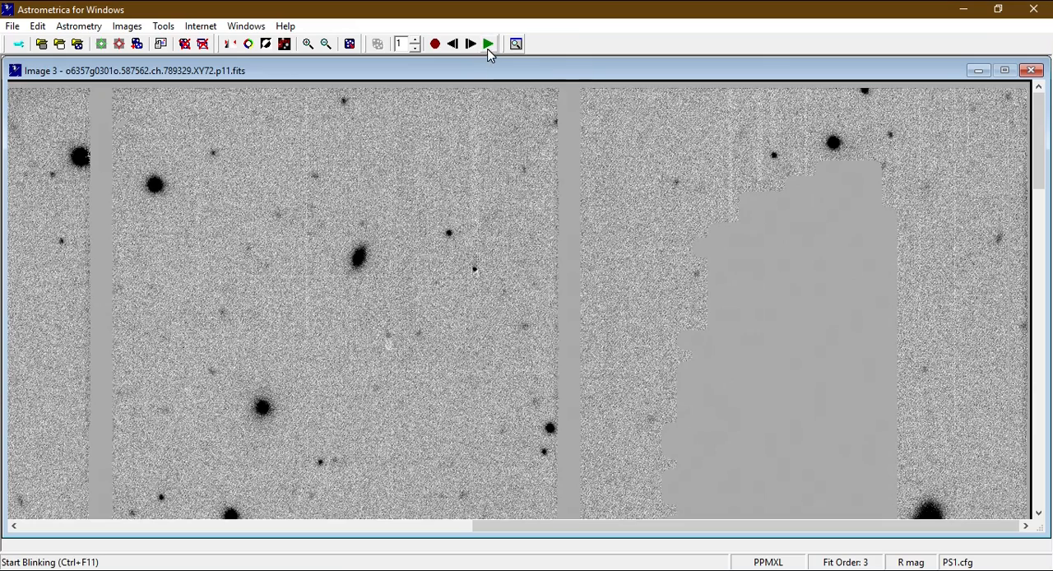
left_click(487, 48)
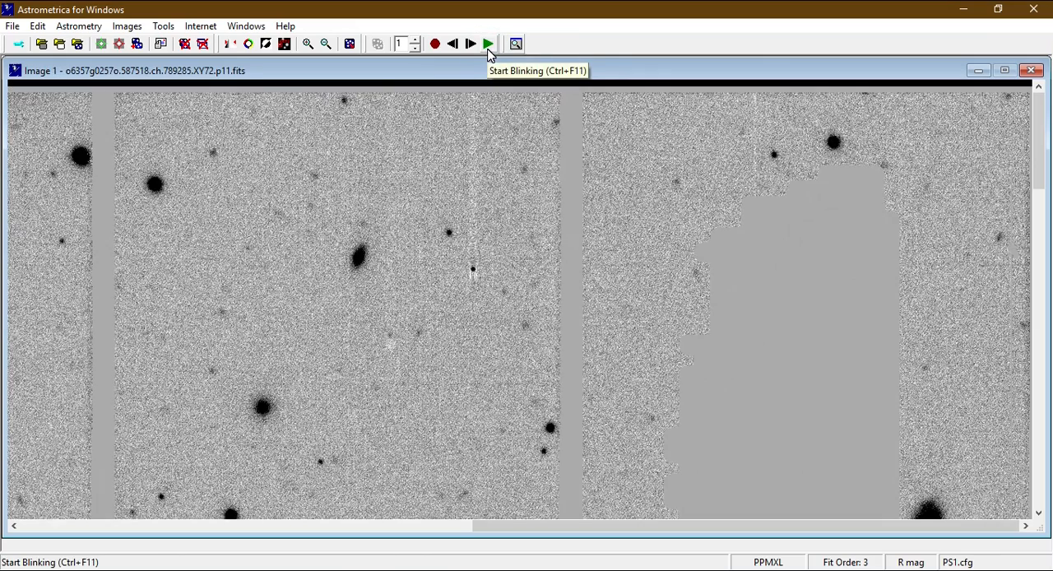
left_click(470, 45)
left_click(472, 46)
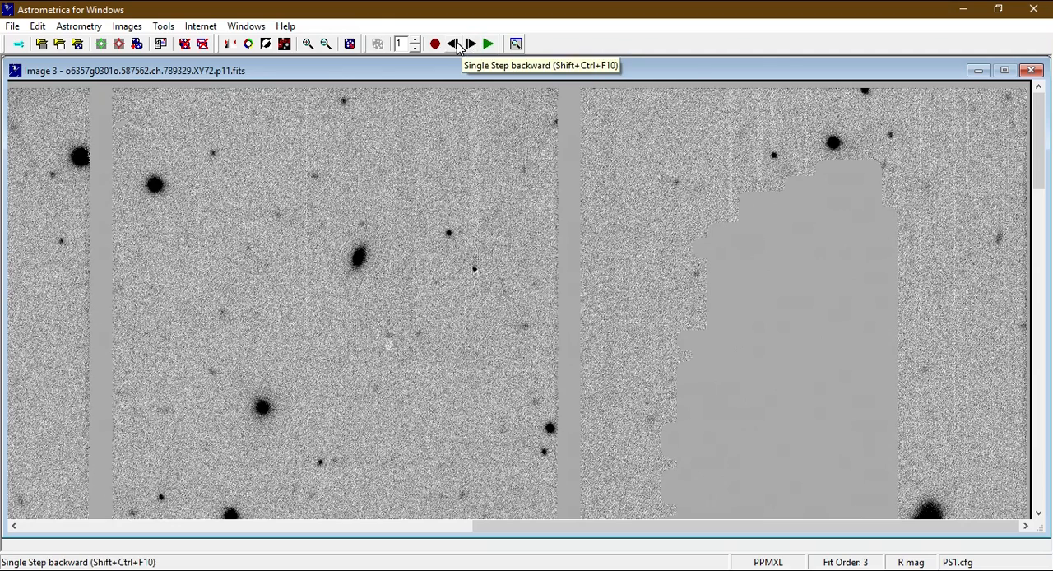
left_click(453, 43)
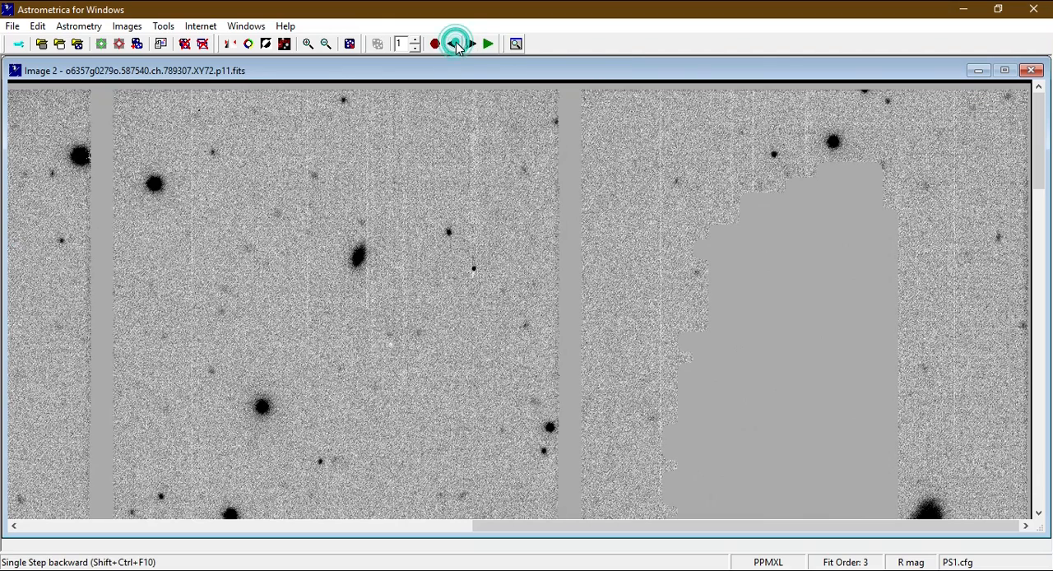
Examine the moving spot's PSF fit in image 2, picking it again closer to its centre, and reject the measurement.
left_click(891, 100)
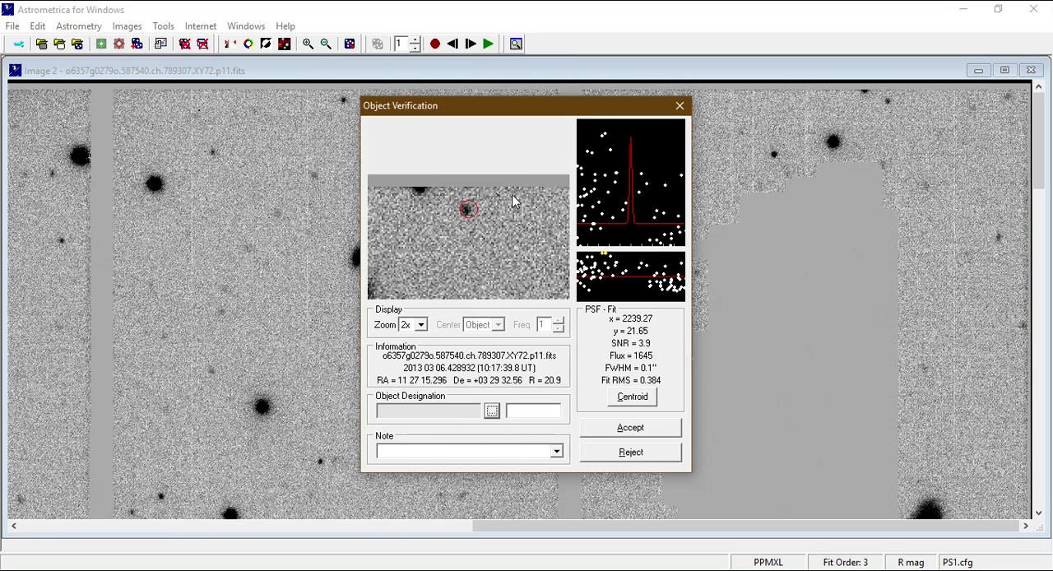
left_click(678, 108)
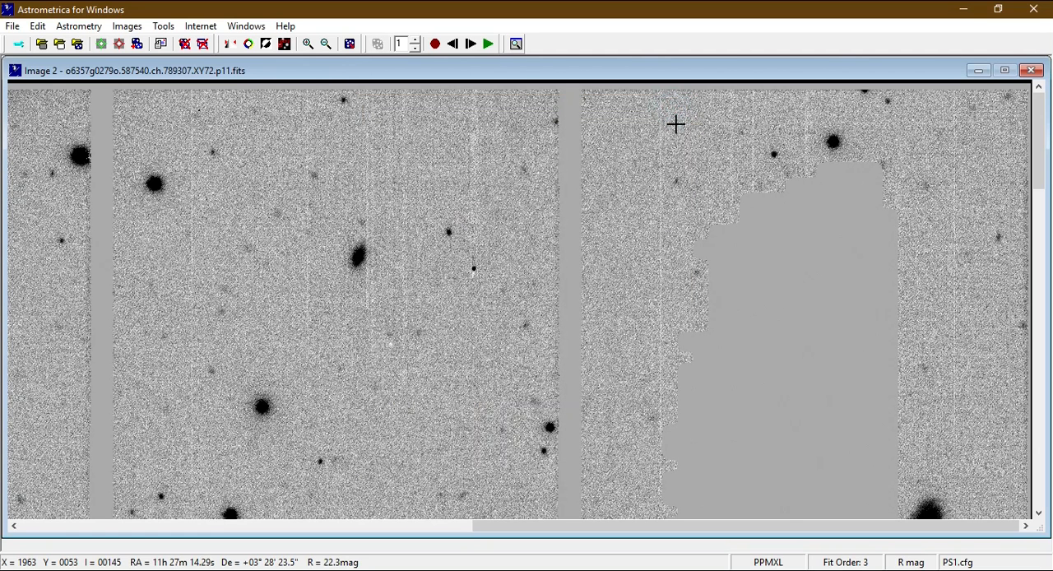
left_click(885, 99)
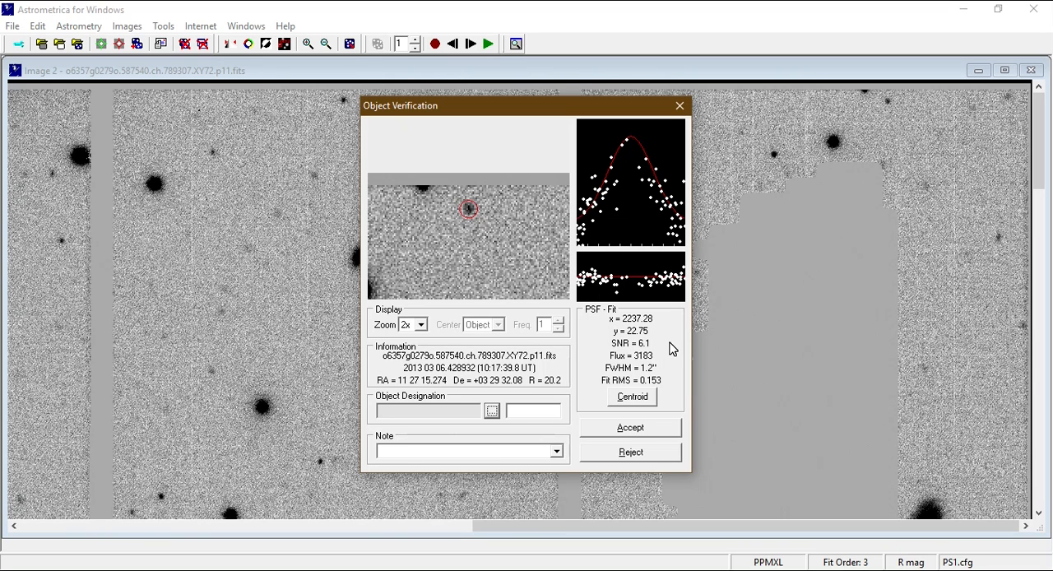
left_click(650, 454)
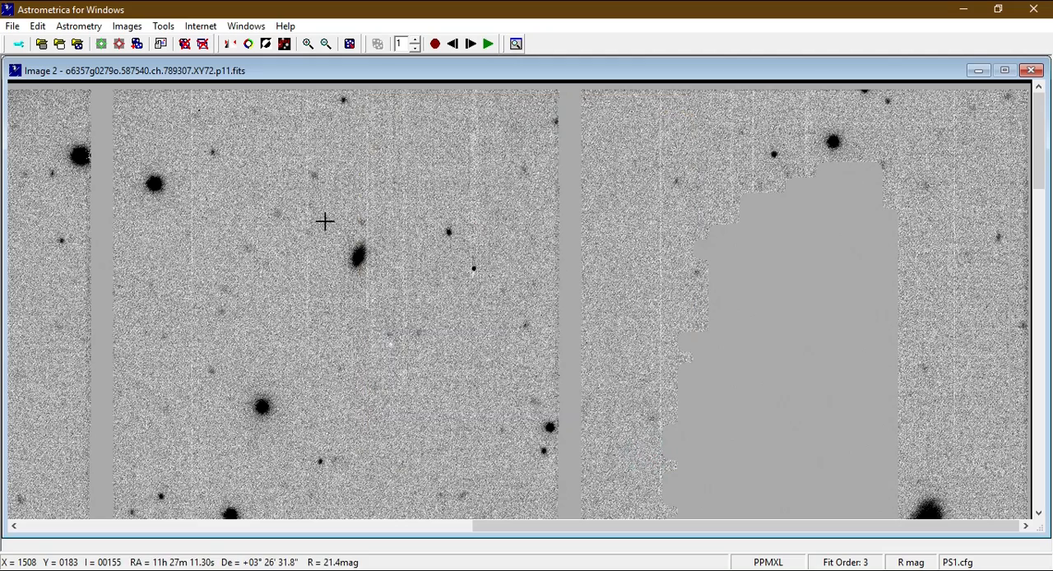
Advance to image 3, examine the PSF fit of the same moving spot and reject the measurement.
left_click(471, 44)
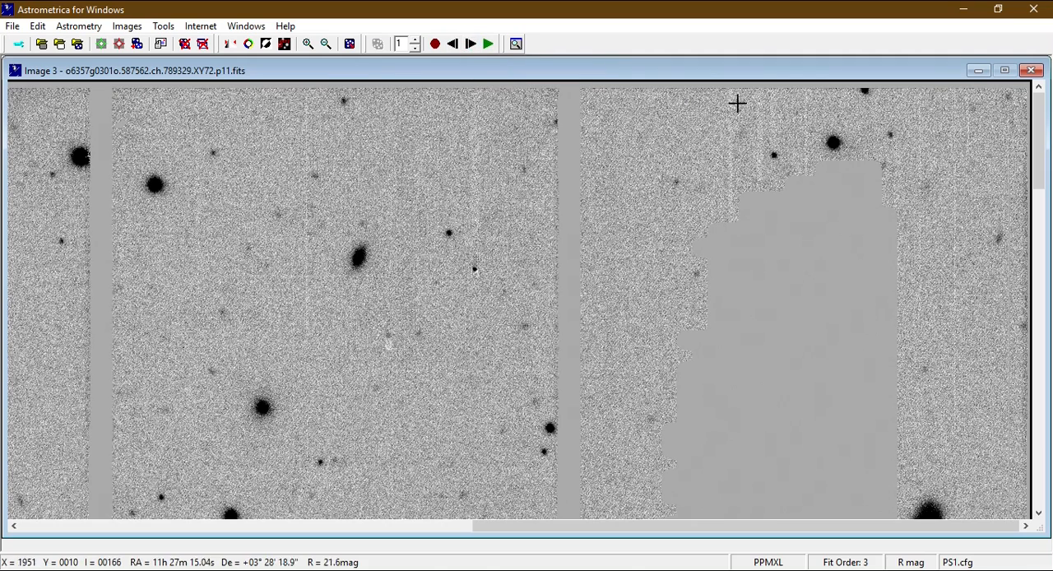
left_click(891, 133)
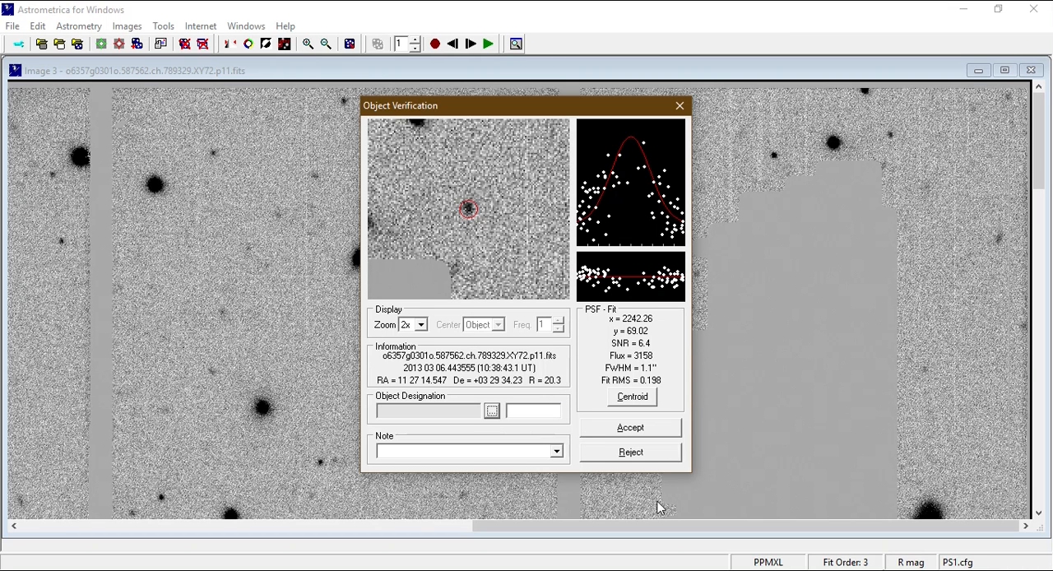
left_click(624, 463)
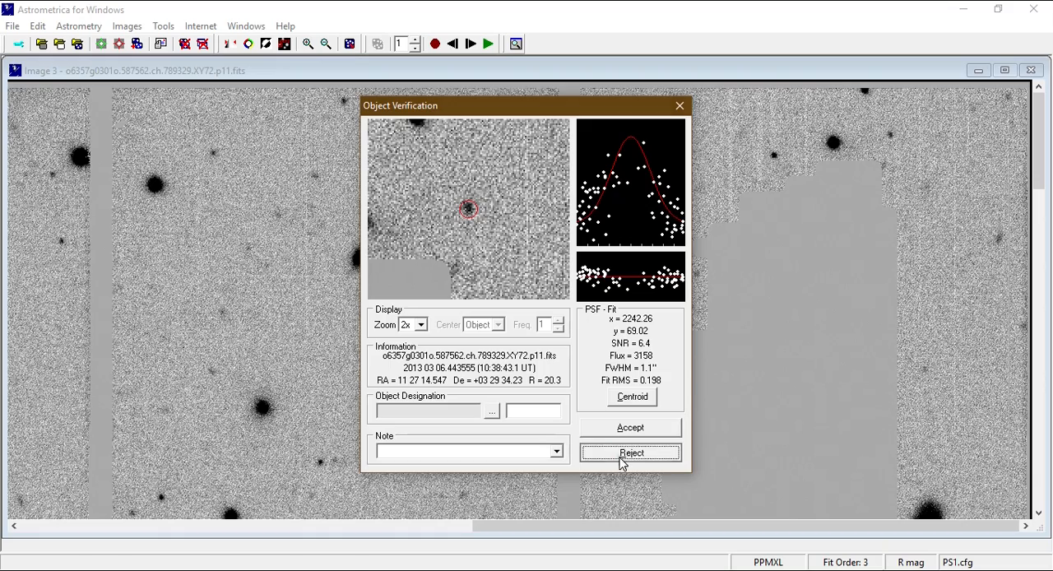
Advance to image 4, examine the PSF fit of the spot beside the masked area and reject the measurement.
left_click(470, 44)
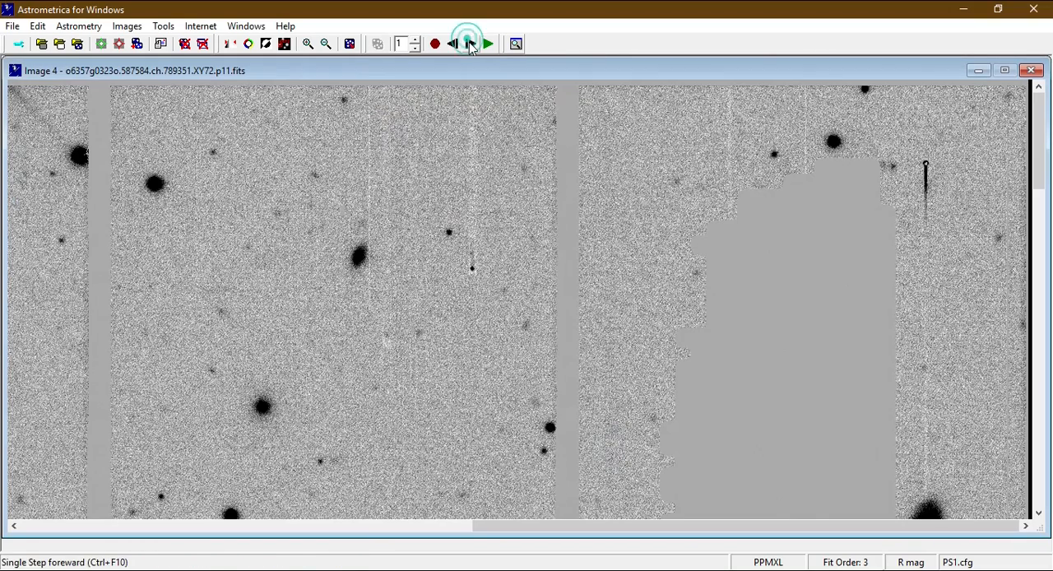
left_click(894, 164)
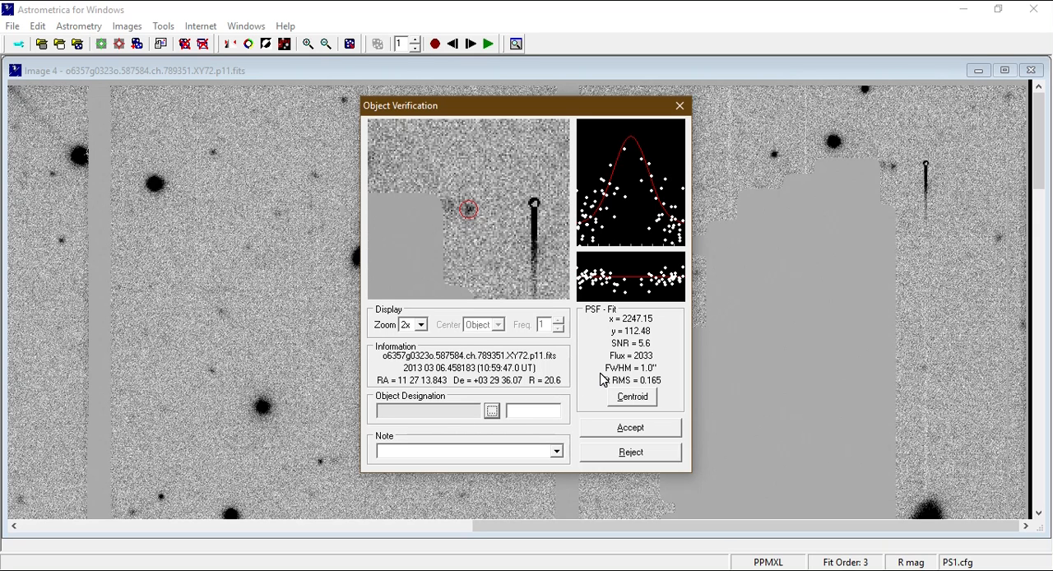
left_click(658, 458)
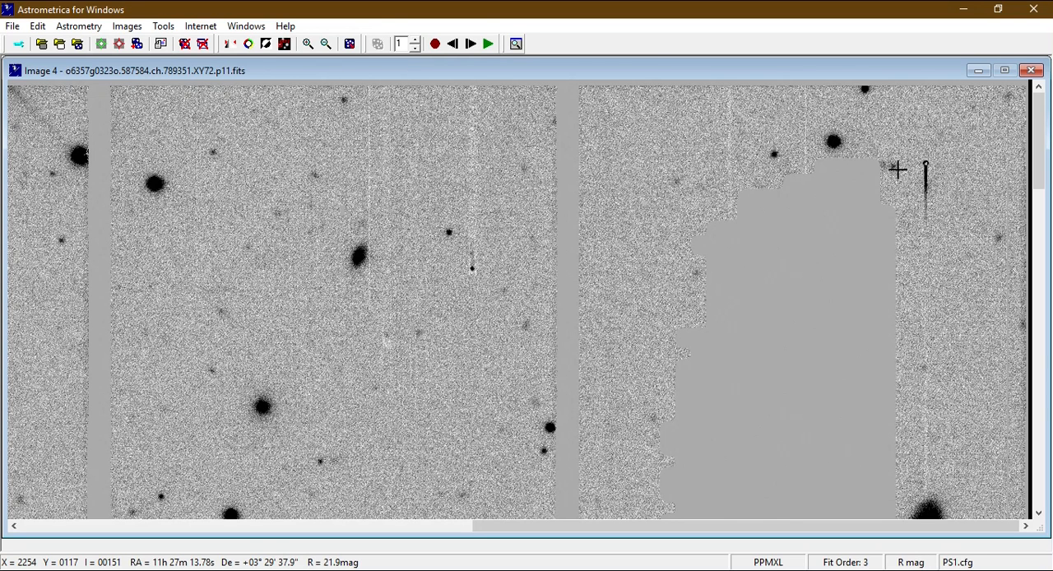
Return to image 2, measure the moving spot near the upper edge and assign the listed known object 2013 EK56.
left_click(452, 45)
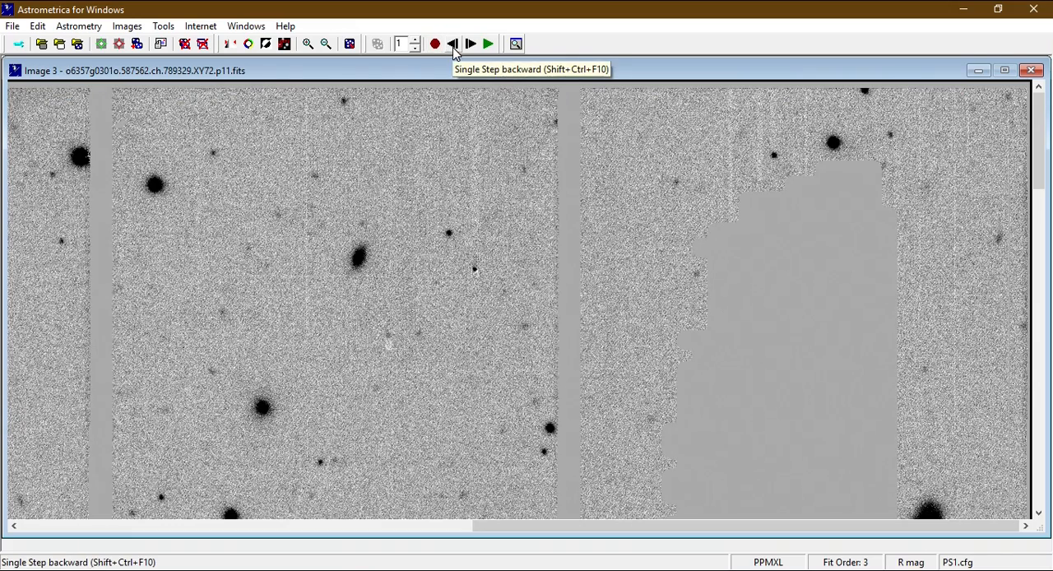
left_click(453, 45)
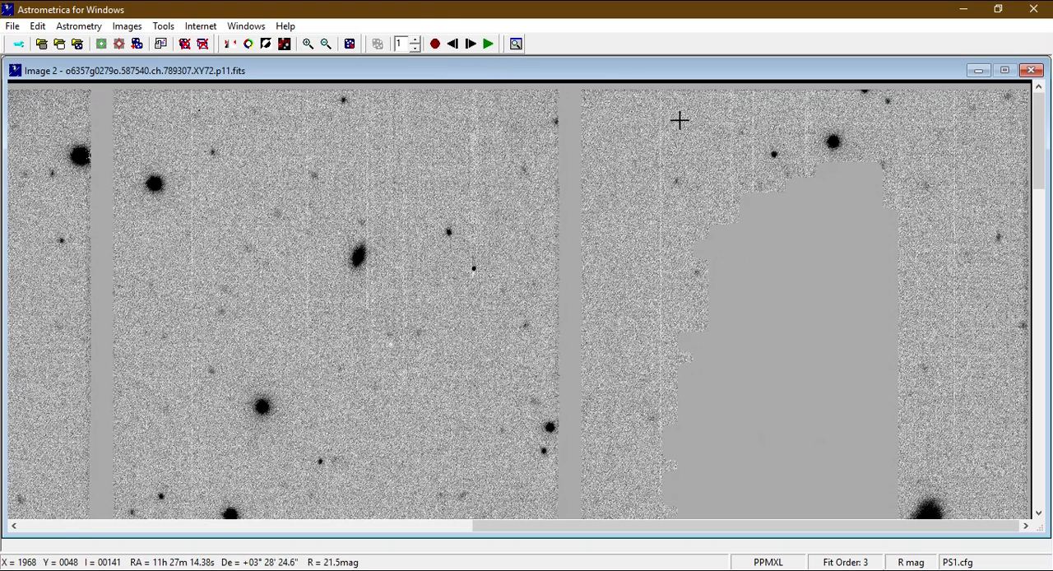
left_click(888, 101)
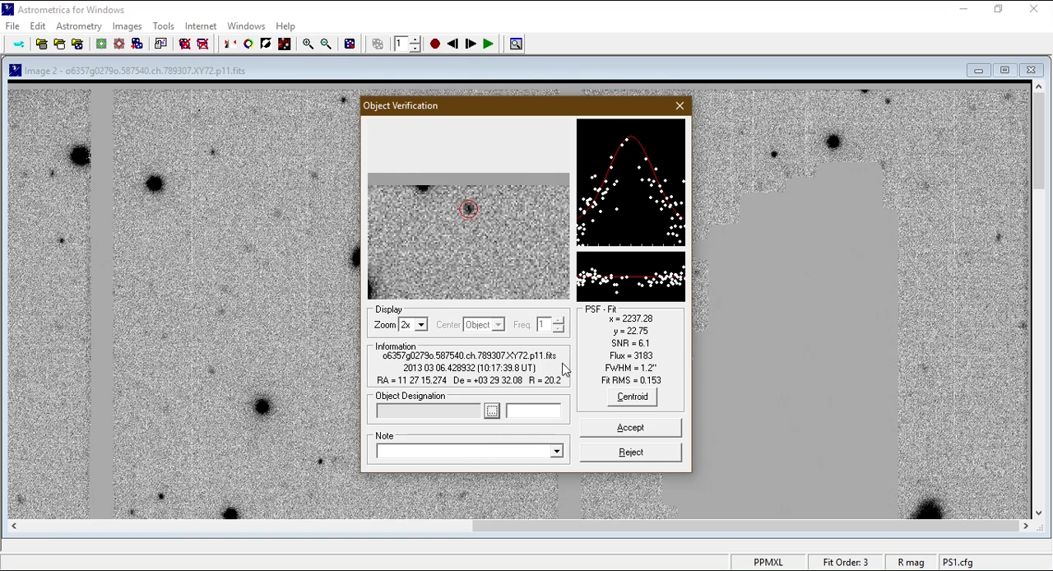
left_click(492, 411)
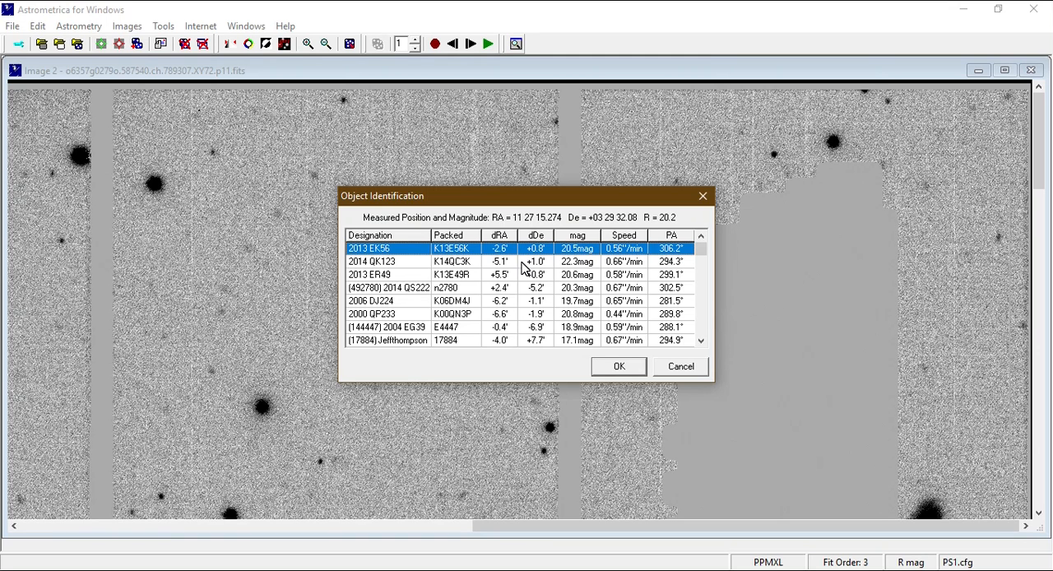
left_click(618, 368)
left_click(624, 370)
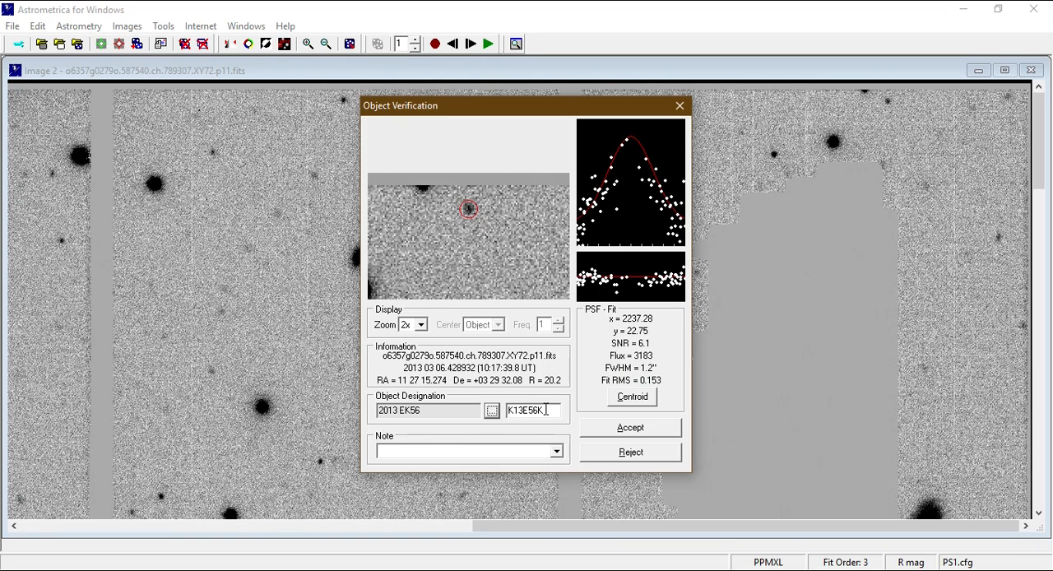
Replace the spot's packed designation in image 2 with SPL0001 and accept the measurement.
left_click_drag(556, 410, 524, 410)
left_click(547, 409)
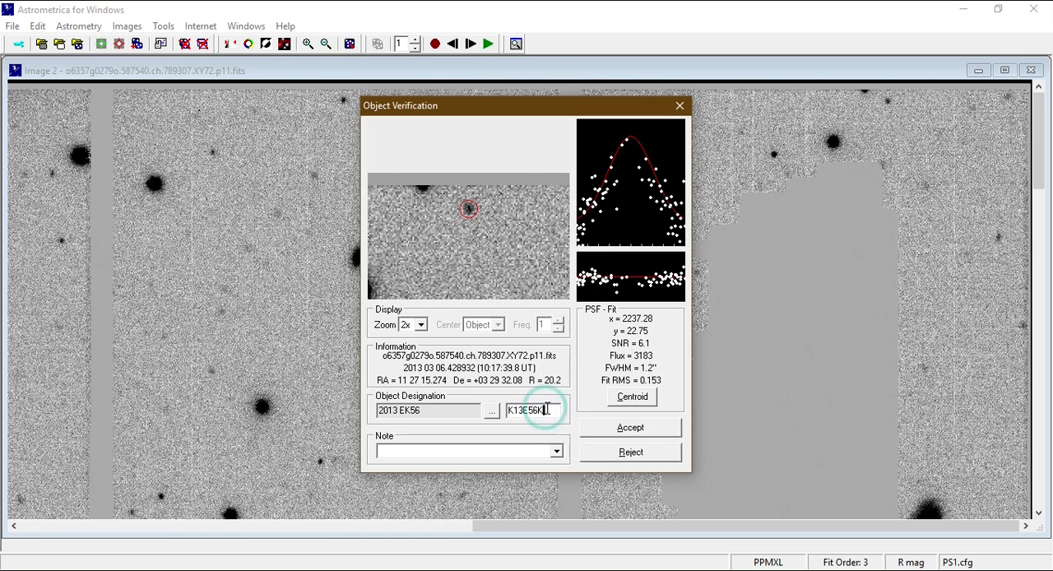
key("BackSpace")
key("BackSpace")
key("BackSpace")
key("BackSpace")
key("BackSpace")
key("BackSpace")
key("BackSpace")
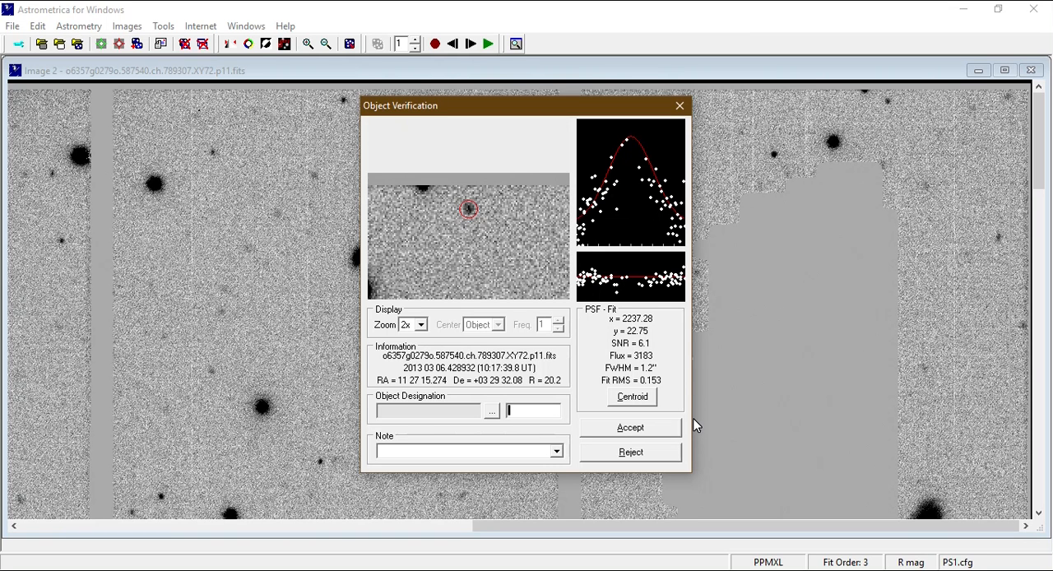
type("SPL0001")
left_click(650, 432)
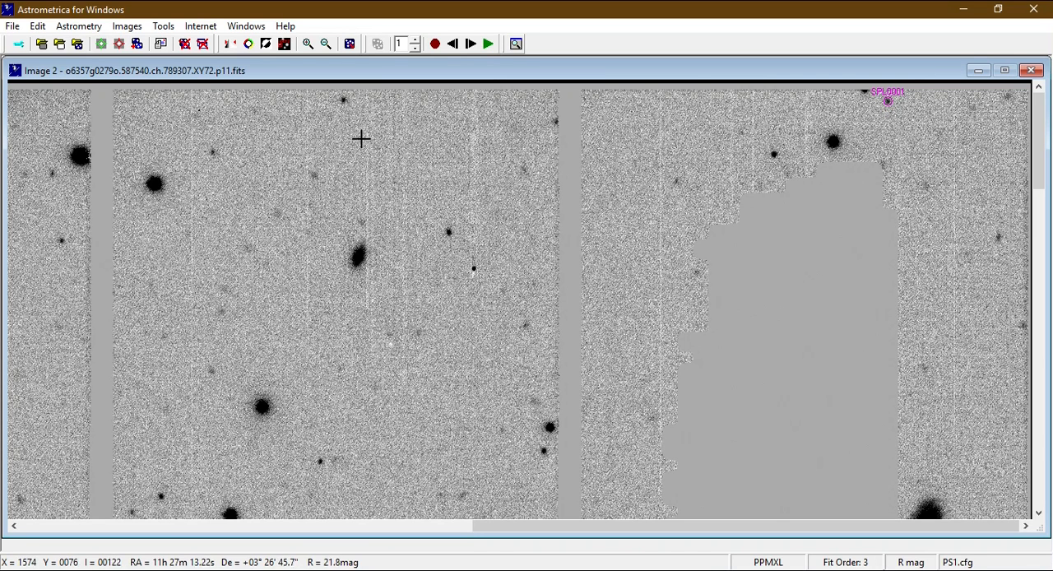
Advance to image 3, measure the same moving spot and assign the listed known object 2013 EK56.
left_click(470, 45)
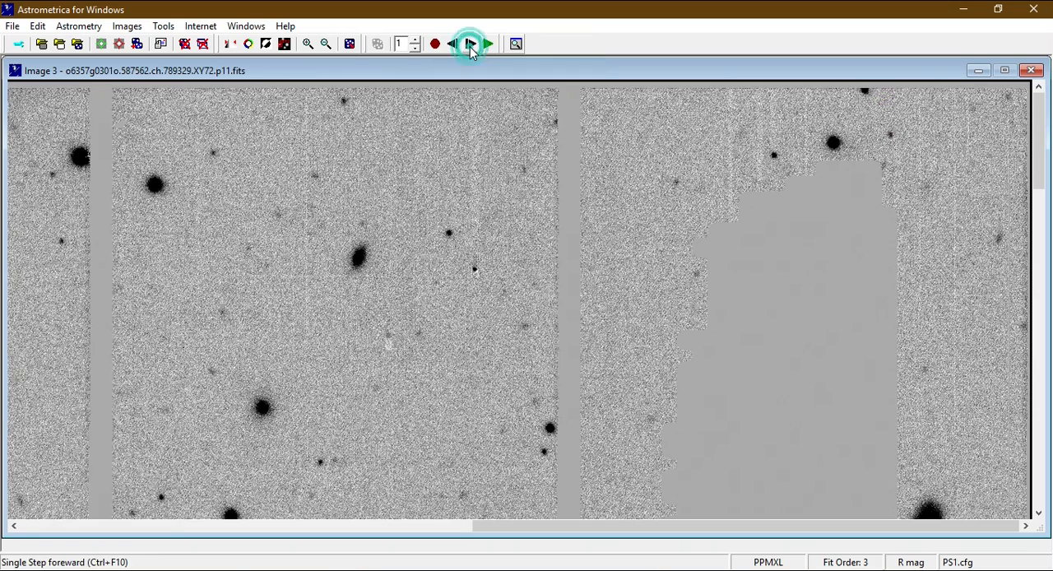
left_click(889, 135)
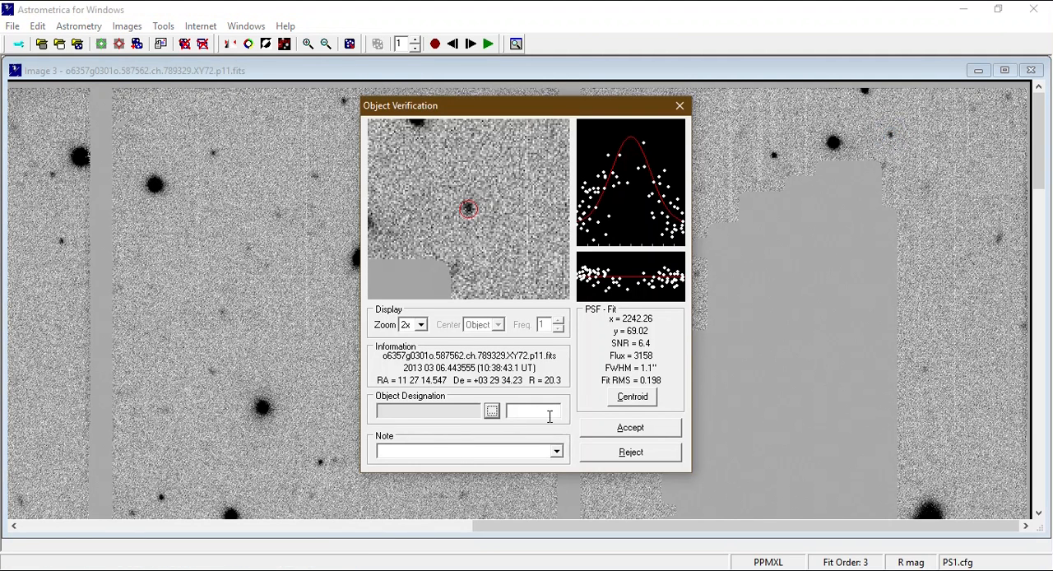
left_click(491, 410)
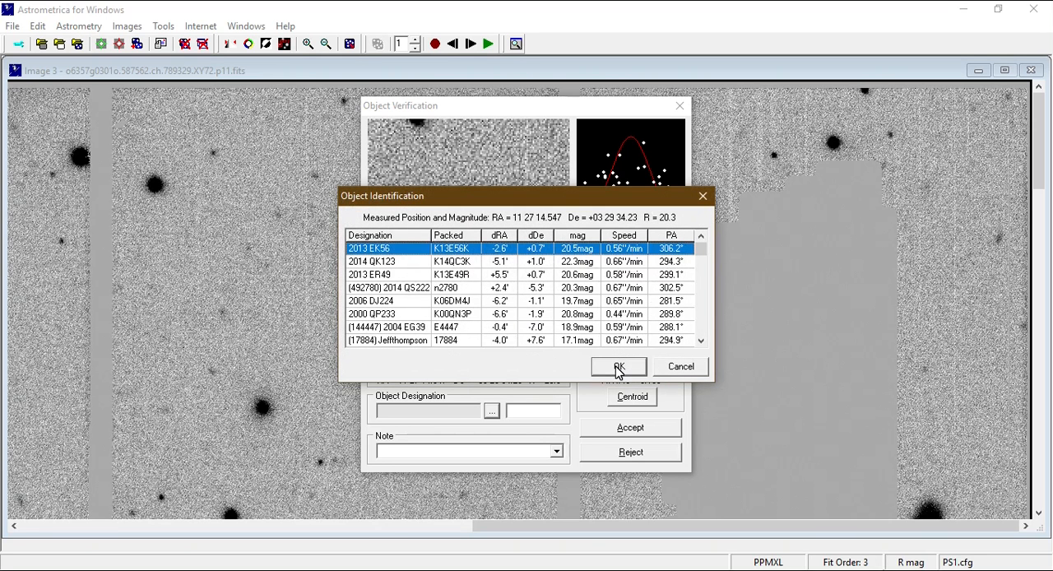
left_click(619, 367)
Replace the packed designation of the spot in image 3 with SPL0001 and accept the measurement.
left_click(518, 409)
double_click(518, 409)
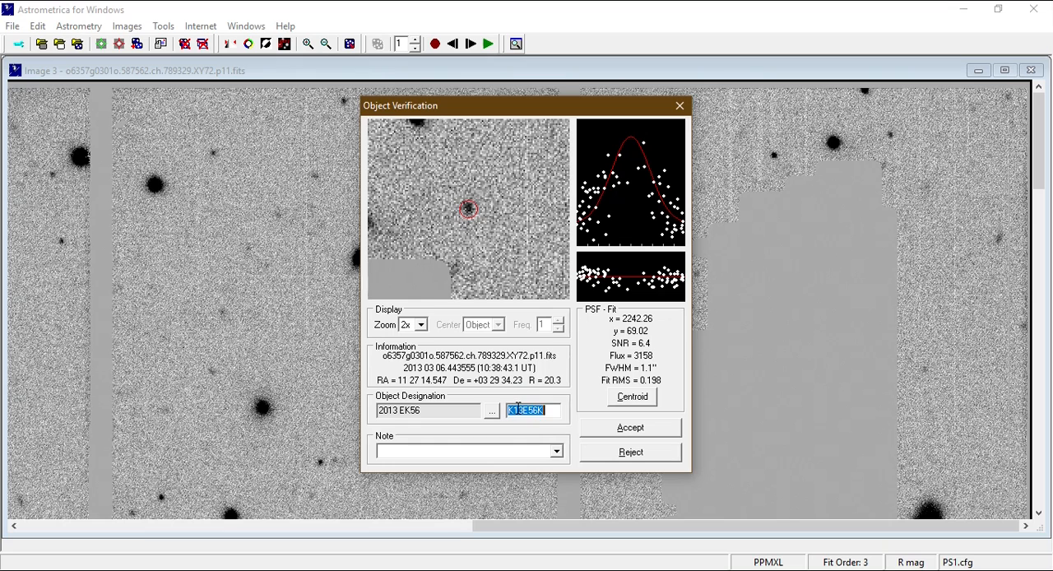
left_click(547, 409)
double_click(523, 410)
key("BackSpace")
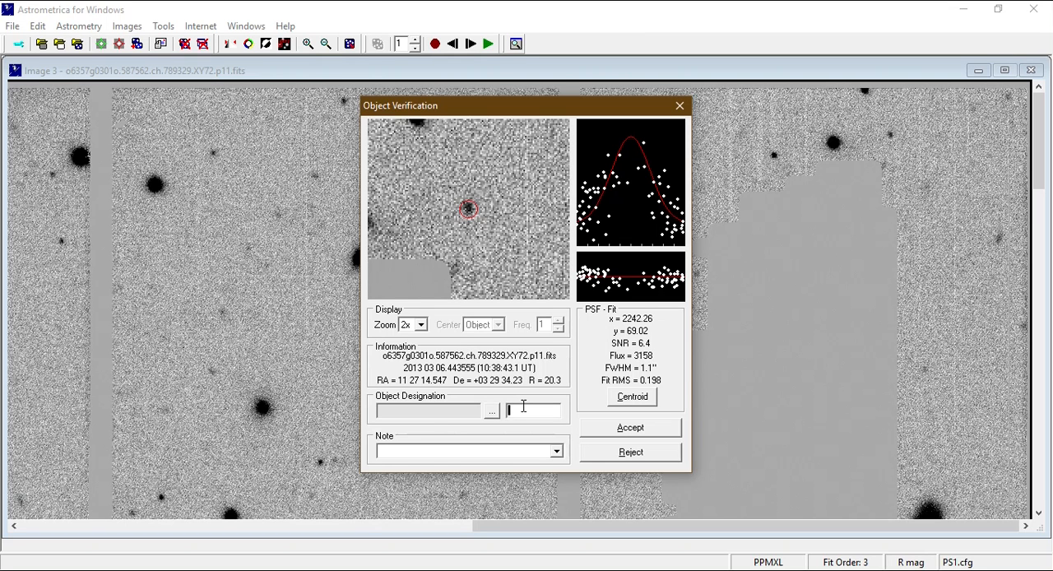
type("SPL0001")
left_click(627, 431)
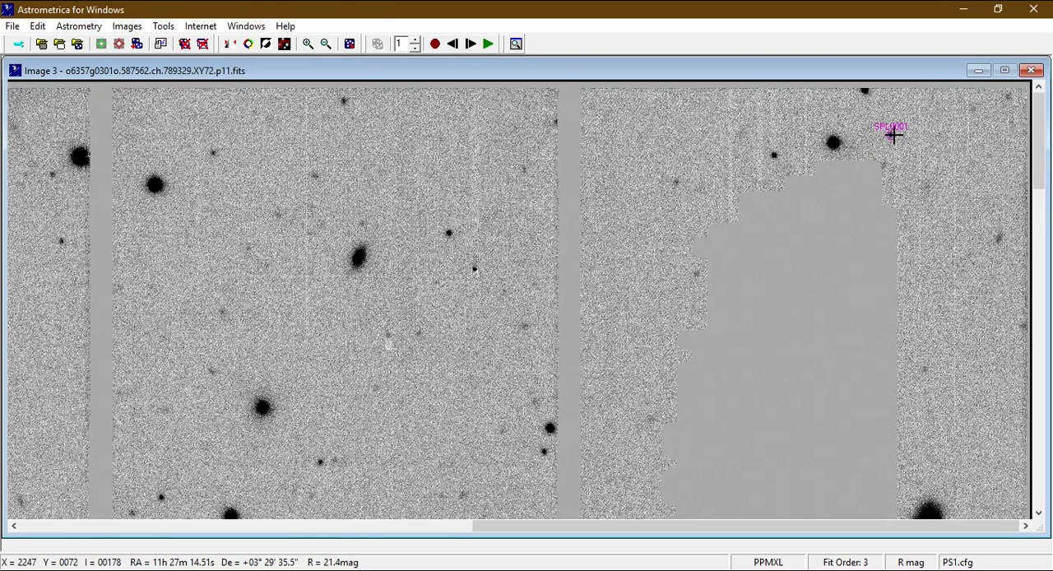
Advance to image 4, measure the moving spot beside the masked area and assign the listed known object 2014 QK123.
left_click(472, 46)
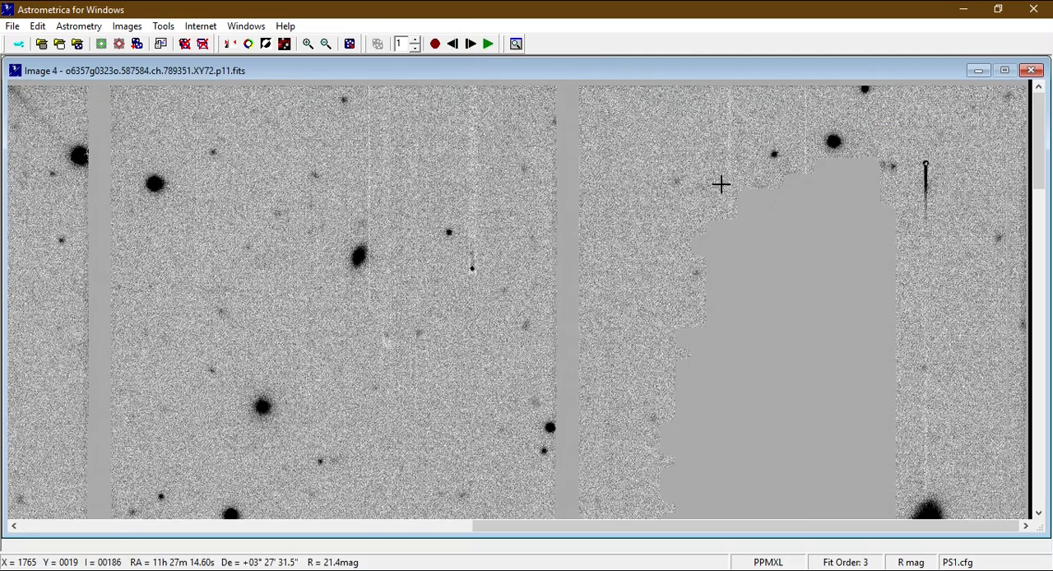
left_click(892, 164)
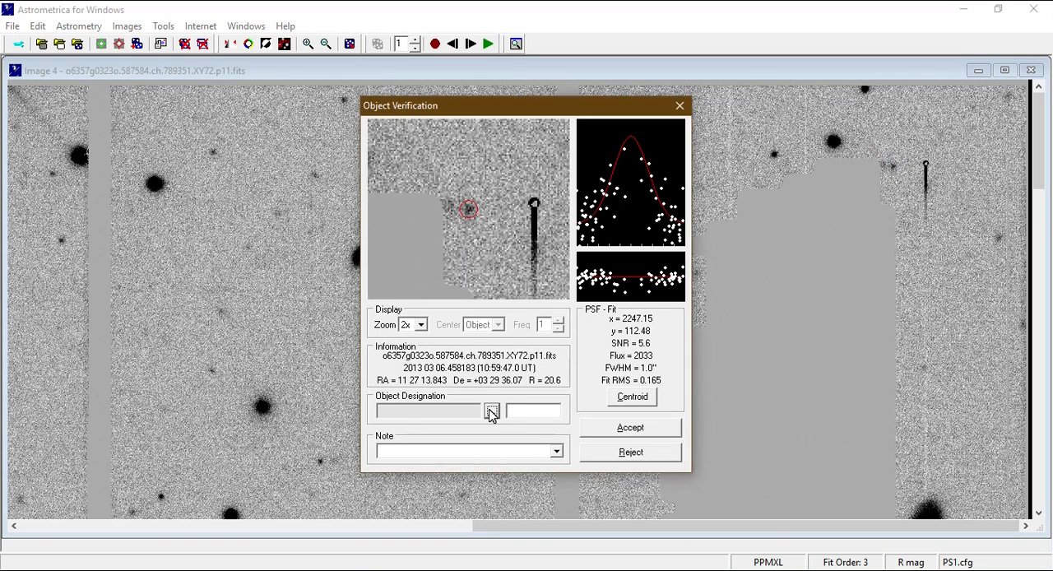
left_click(491, 411)
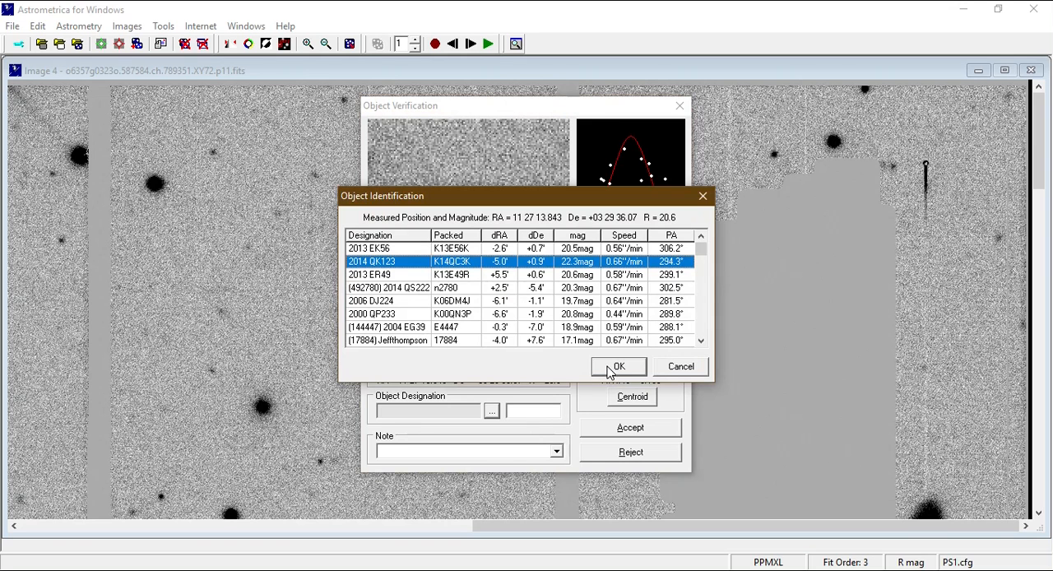
left_click(613, 369)
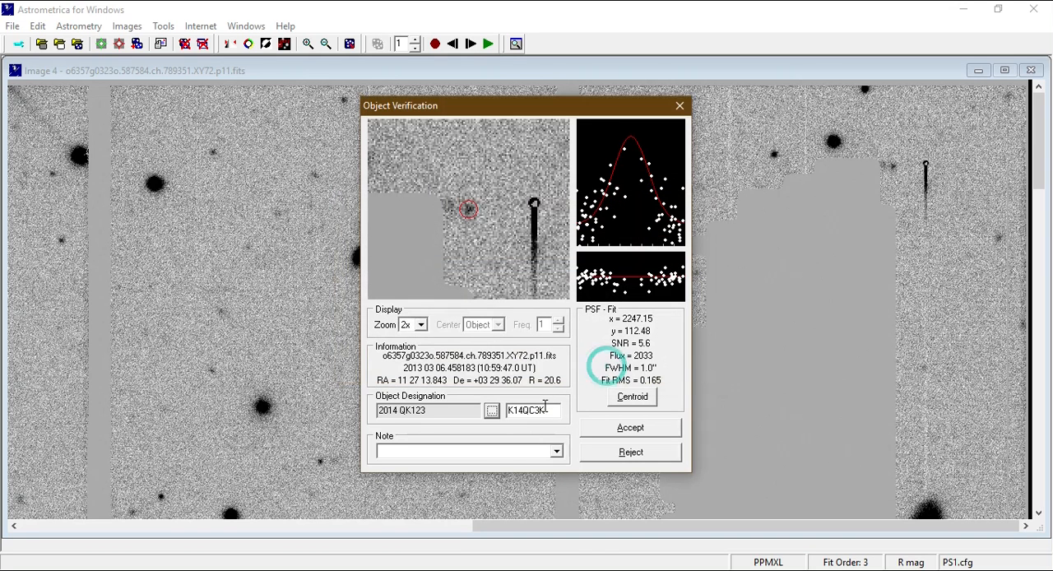
Replace the packed designation of the spot in image 4 with SPL0001 and accept the measurement.
double_click(530, 409)
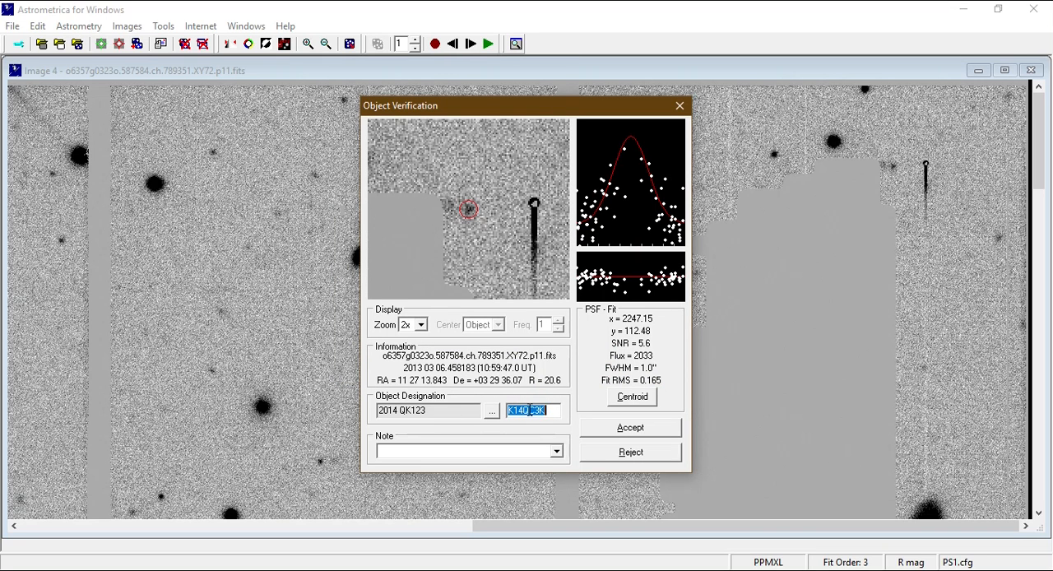
type("S")
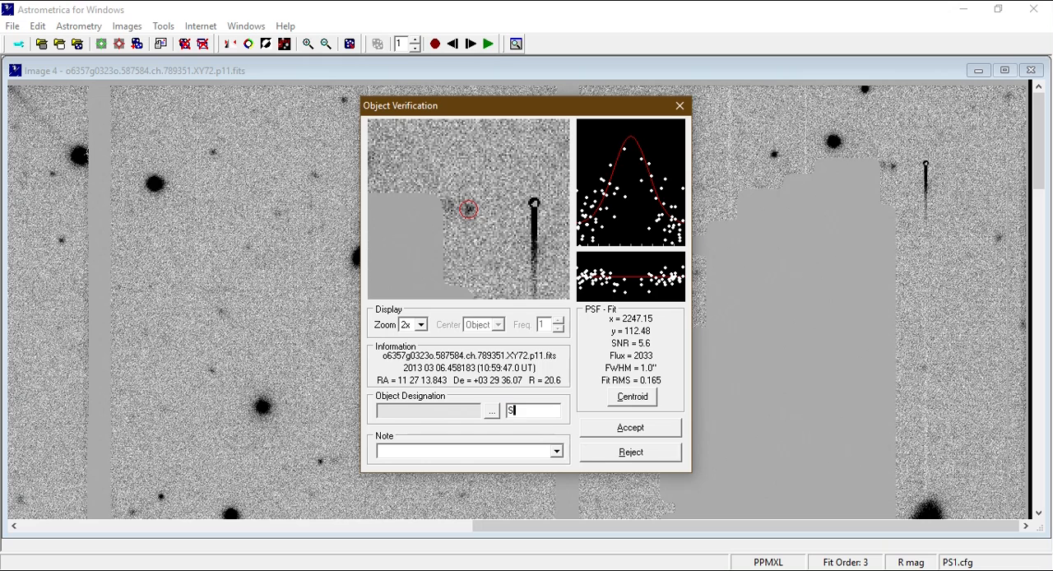
type("PL0001")
left_click(598, 434)
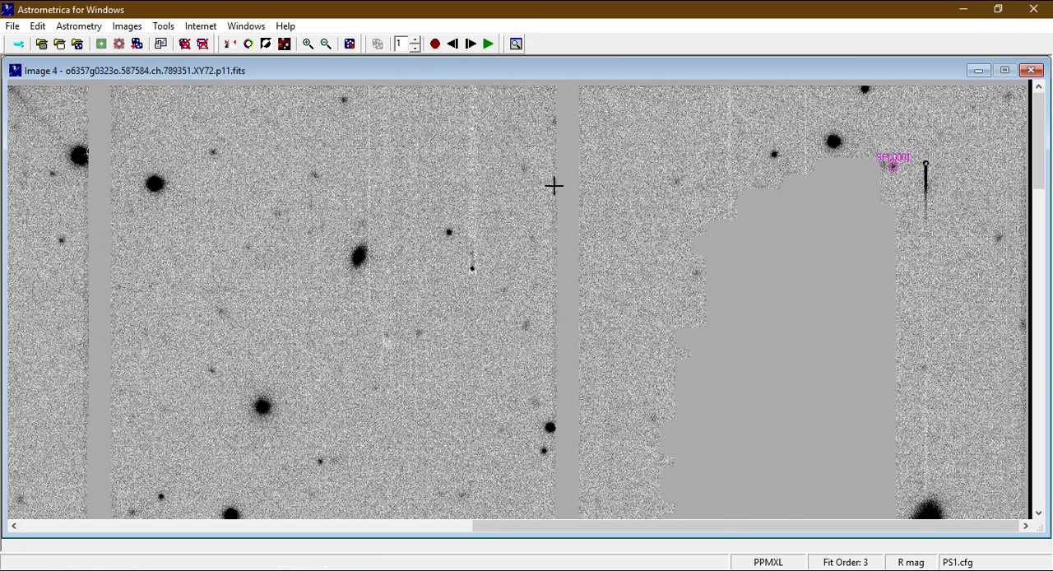
Blink the image set and examine the second row of detector cells from its left end to its right end for moving spots.
left_click(489, 43)
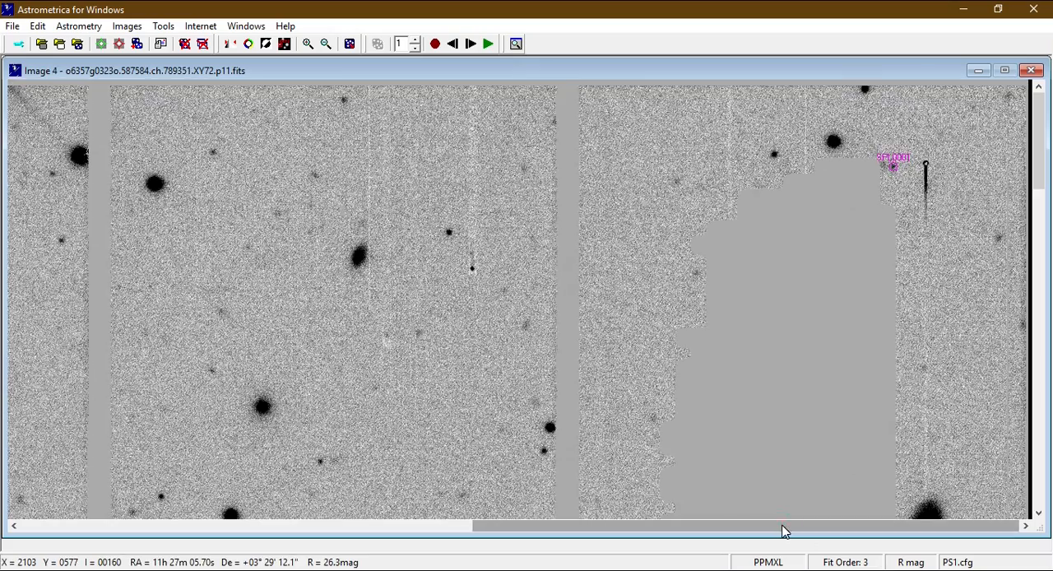
left_click_drag(782, 530, 294, 538)
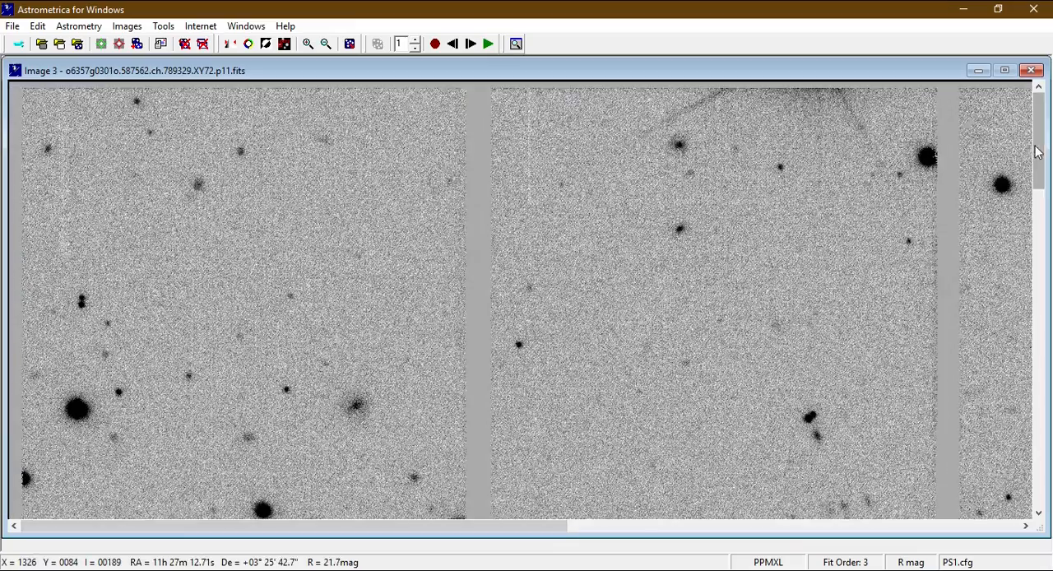
left_click(1041, 147)
left_click_drag(1042, 146, 1044, 159)
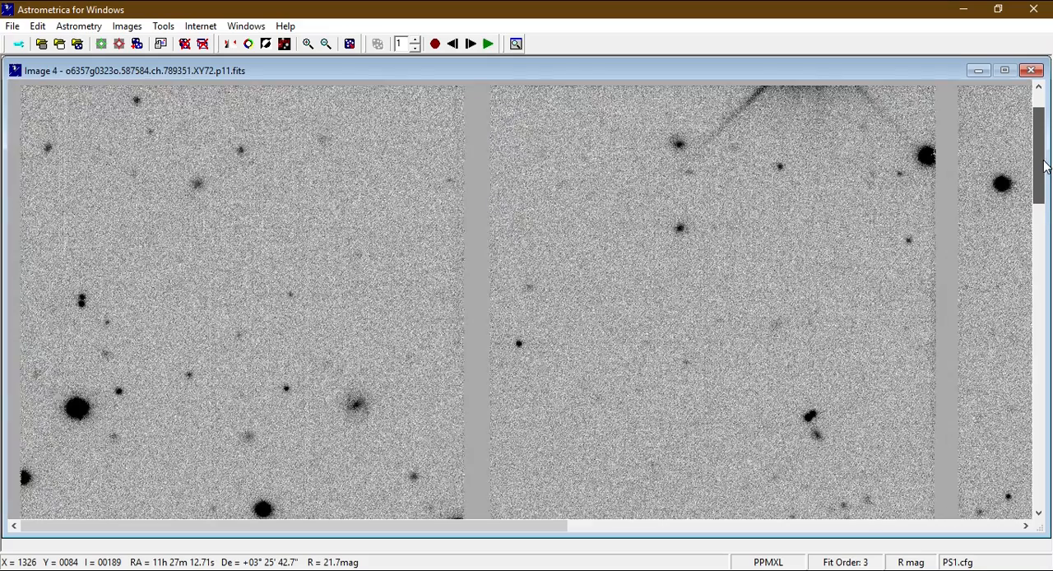
left_click_drag(1044, 167, 1047, 238)
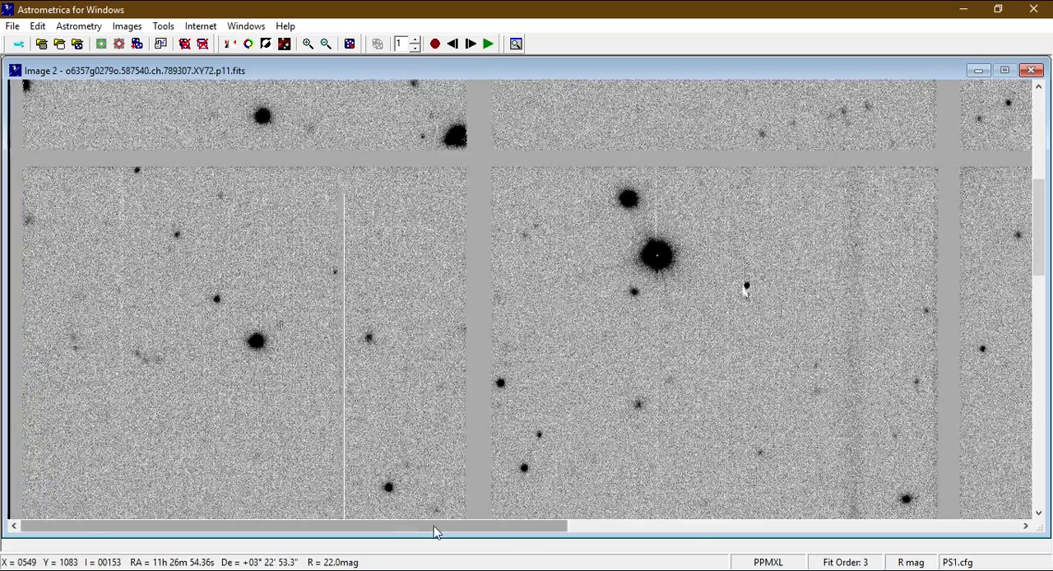
left_click_drag(433, 526, 540, 533)
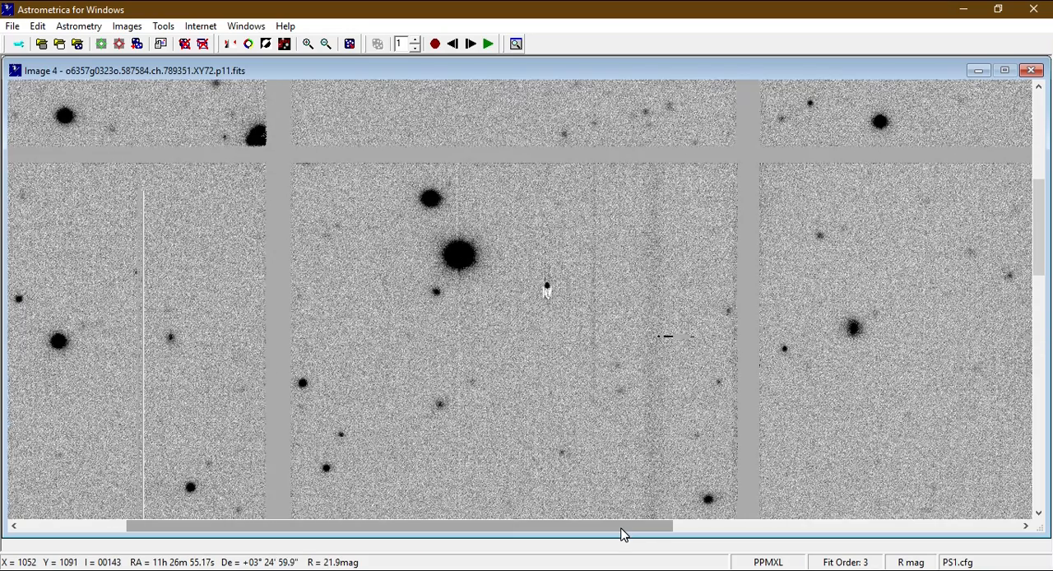
left_click_drag(622, 535, 992, 554)
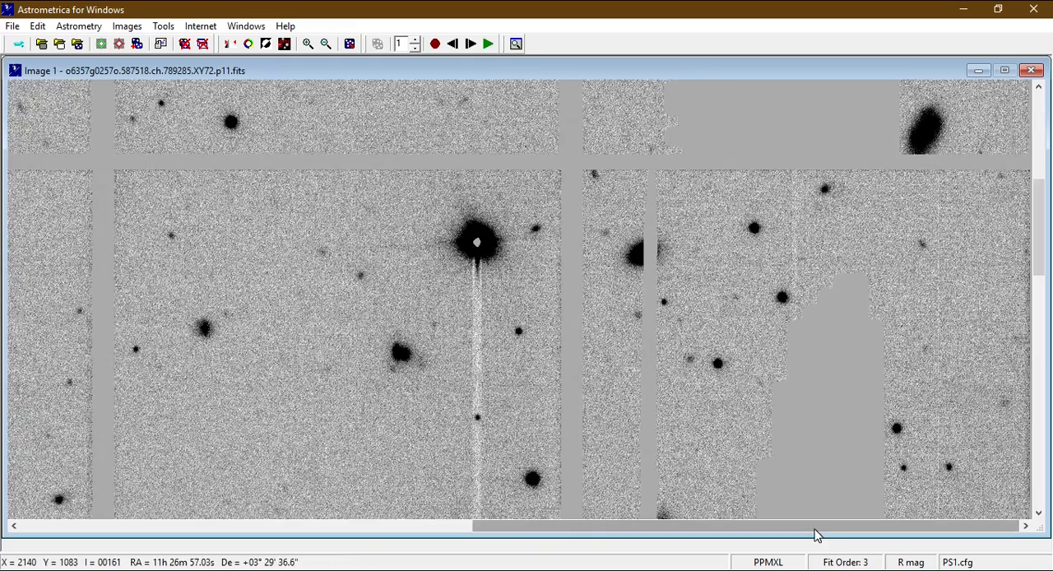
Examine the left part of the second and third rows of detector cells in the blinking images for moving spots.
left_click_drag(814, 527, 343, 549)
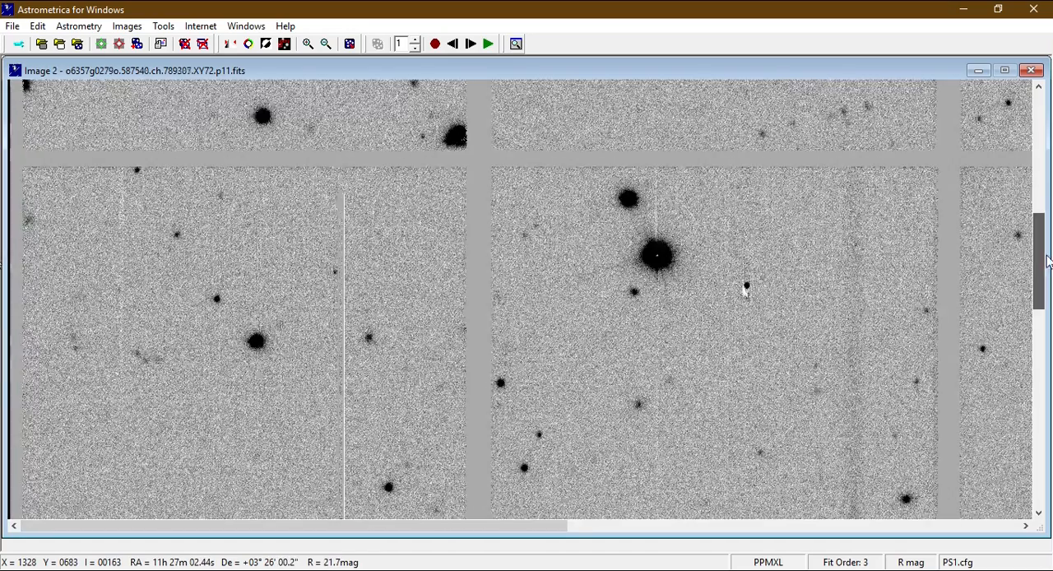
left_click_drag(1046, 235, 1042, 318)
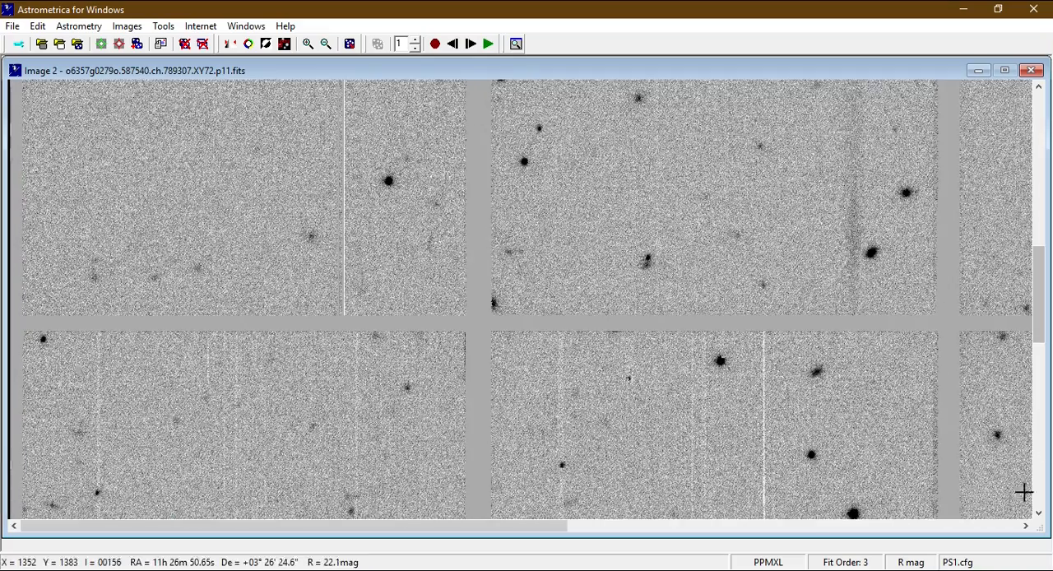
left_click(1041, 514)
left_click(1040, 514)
left_click(1040, 514)
left_click(1041, 514)
left_click(1040, 514)
left_click(1040, 514)
left_click(1040, 514)
left_click(1040, 514)
left_click(1041, 514)
left_click(1040, 514)
left_click(1040, 514)
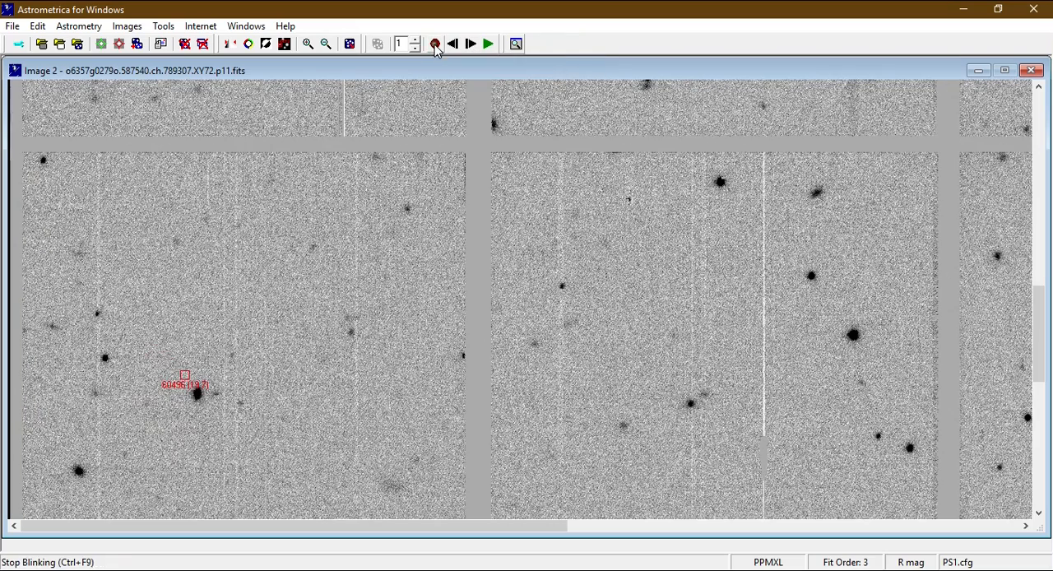
Stop blinking and inspect the area around the known object 60496 at higher magnification, then restore the previous zoom.
left_click(435, 45)
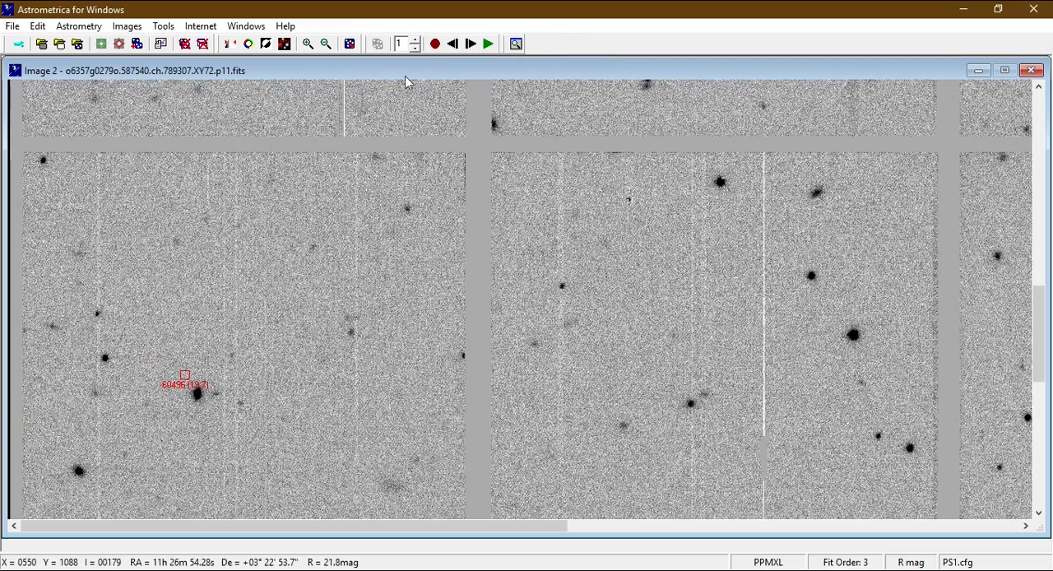
left_click(307, 44)
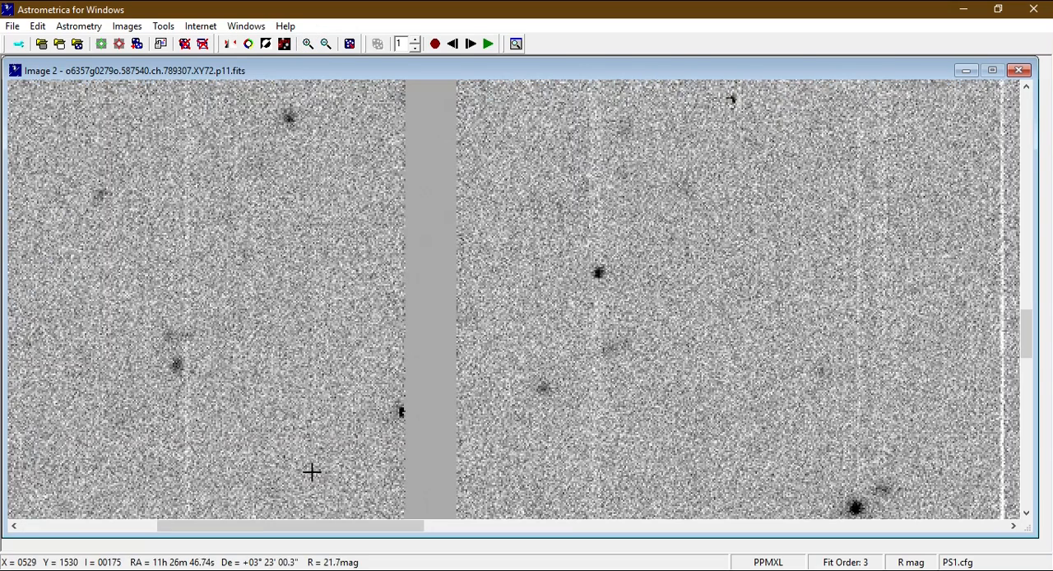
left_click_drag(323, 518, 96, 538)
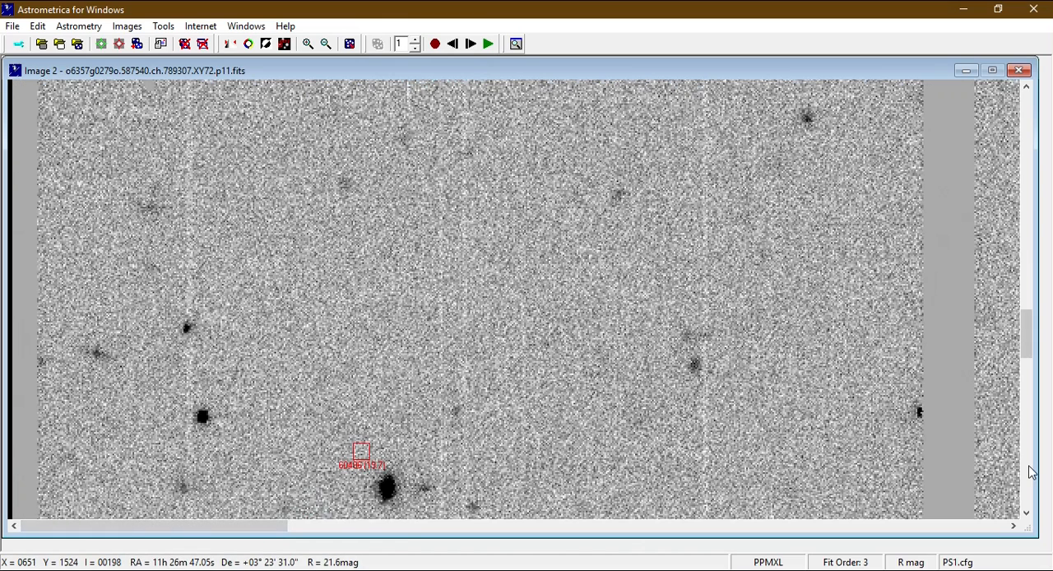
left_click_drag(1031, 517, 1027, 515)
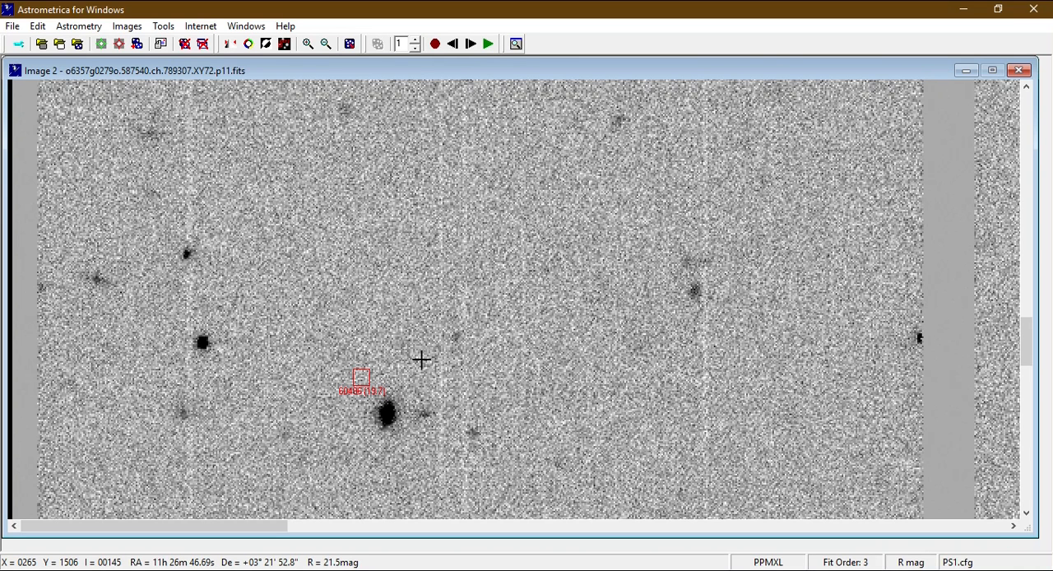
left_click(326, 46)
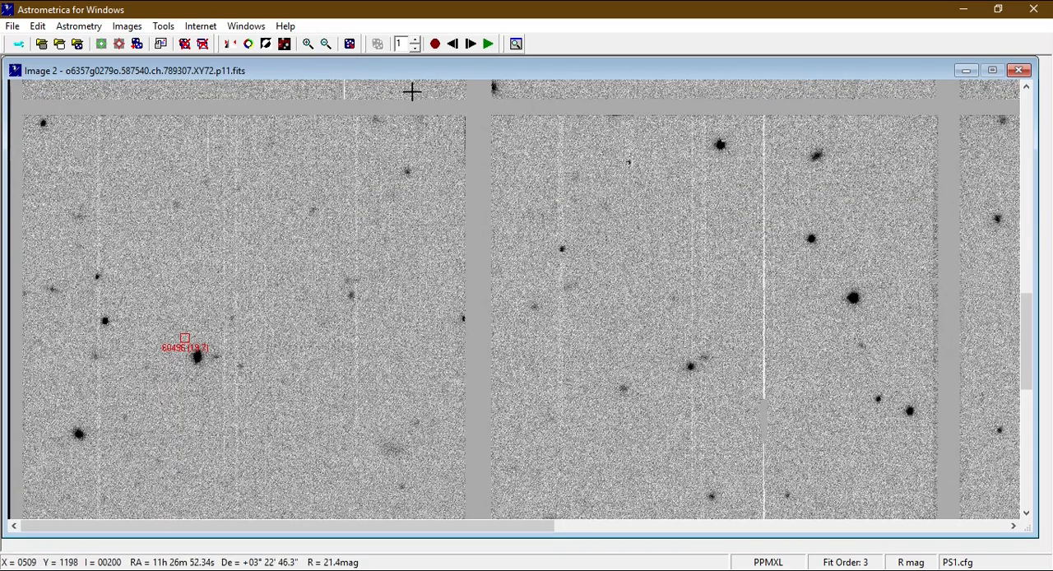
Resume blinking and examine the third row of detector cells up to the images' right edge for moving spots.
left_click(488, 44)
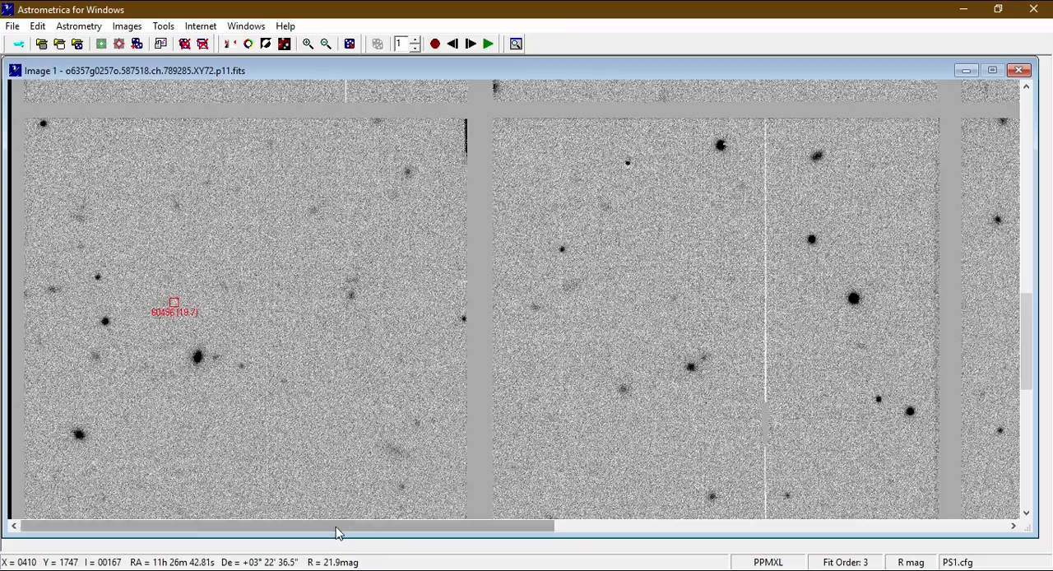
left_click_drag(336, 527, 486, 535)
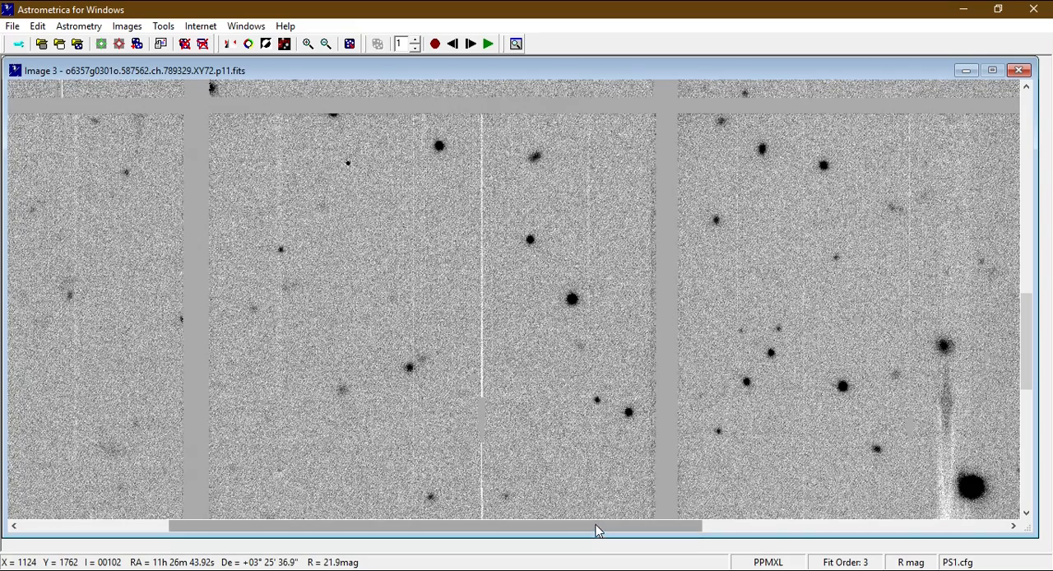
left_click_drag(597, 531, 903, 523)
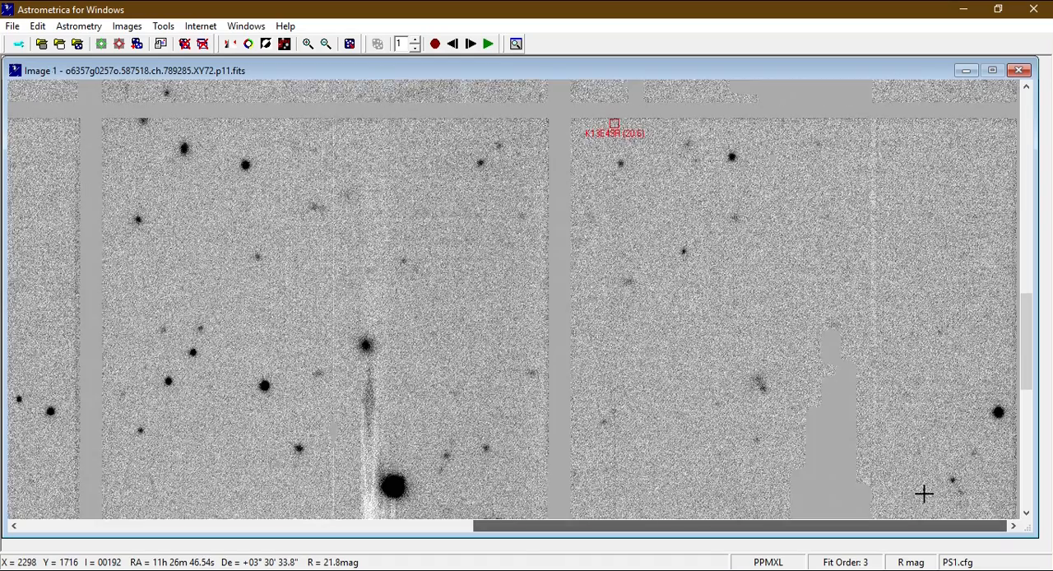
left_click(915, 448)
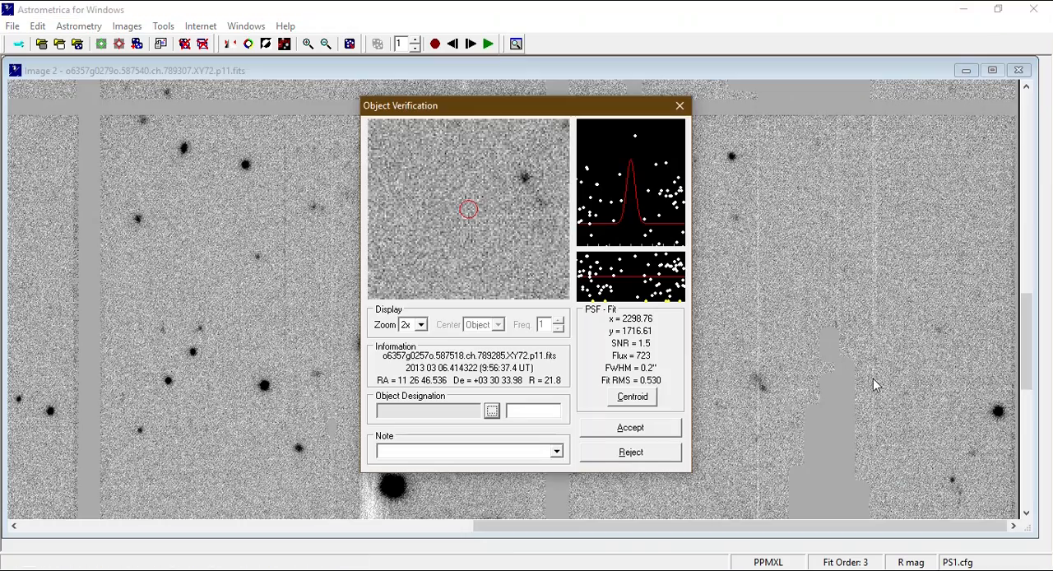
left_click(680, 106)
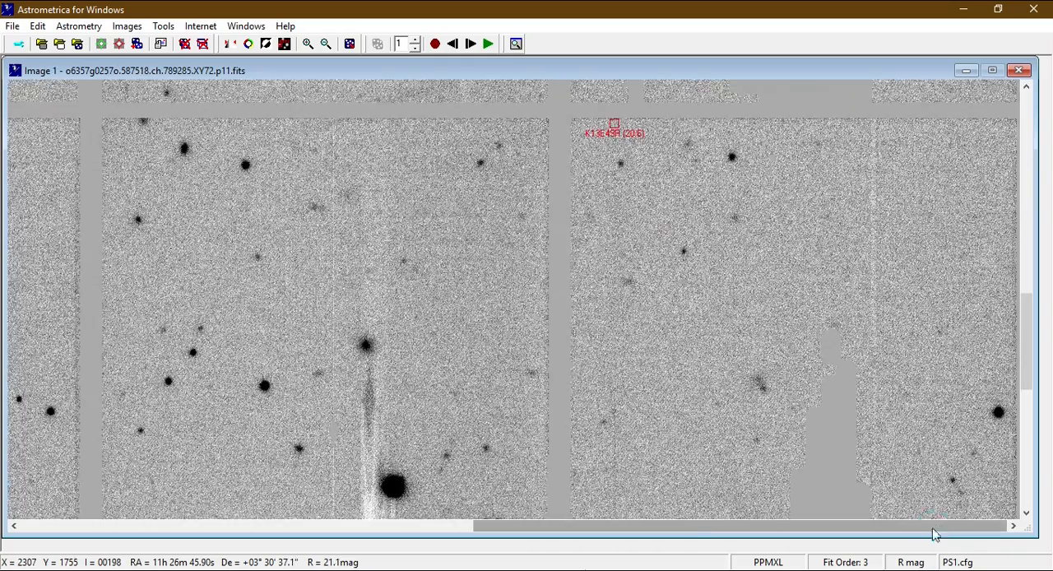
Examine the left end of the fourth row of detector cells in the blinking images for moving spots.
left_click_drag(932, 529, 472, 531)
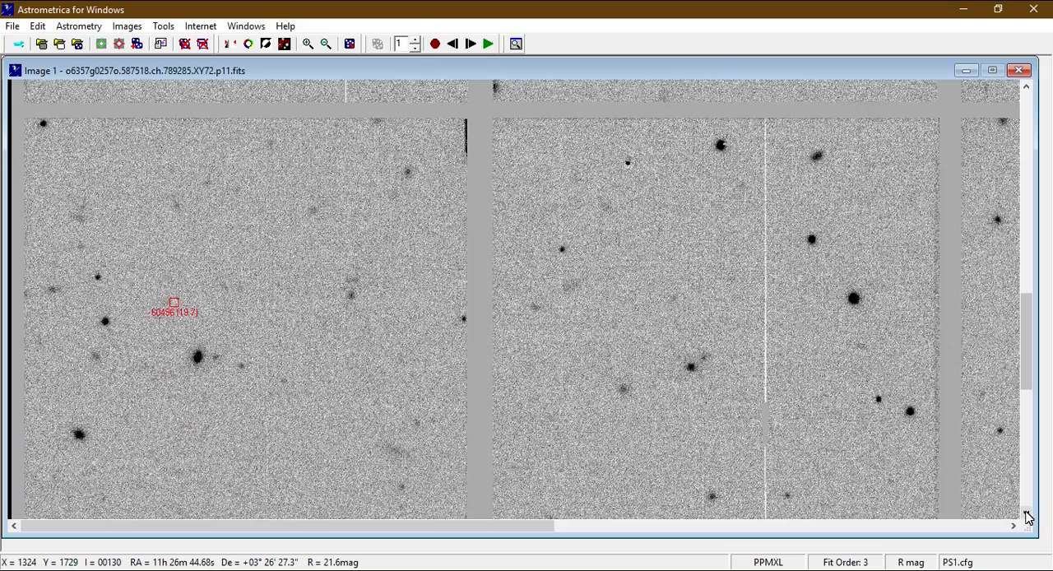
left_click(1026, 514)
left_click(1027, 514)
left_click(1027, 514)
left_click(1026, 514)
left_click(1027, 514)
left_click(1026, 514)
left_click(1026, 514)
left_click(1027, 514)
left_click(1027, 514)
left_click(1026, 514)
left_click(1027, 514)
left_click(1026, 514)
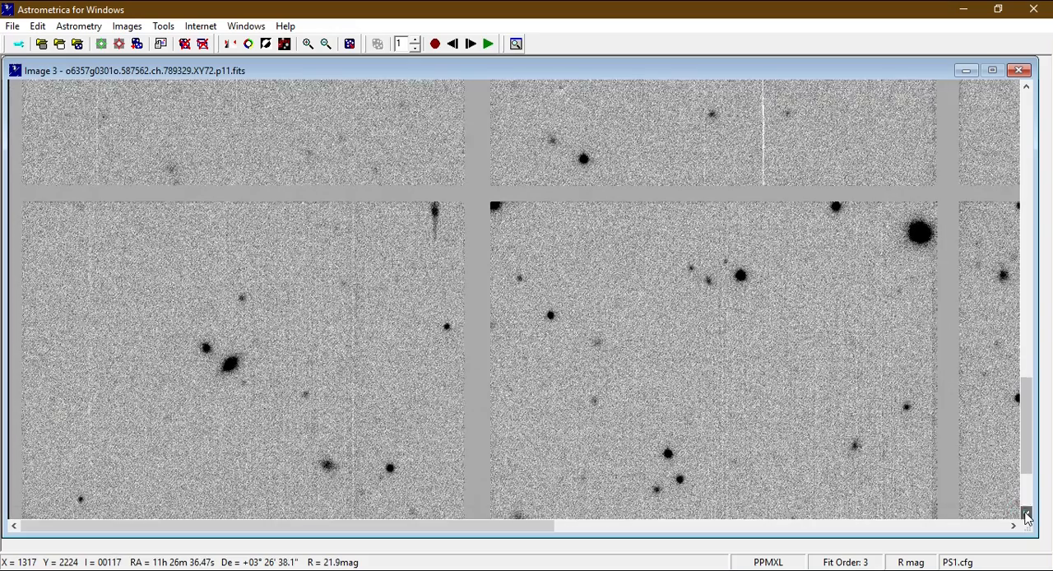
left_click(1026, 514)
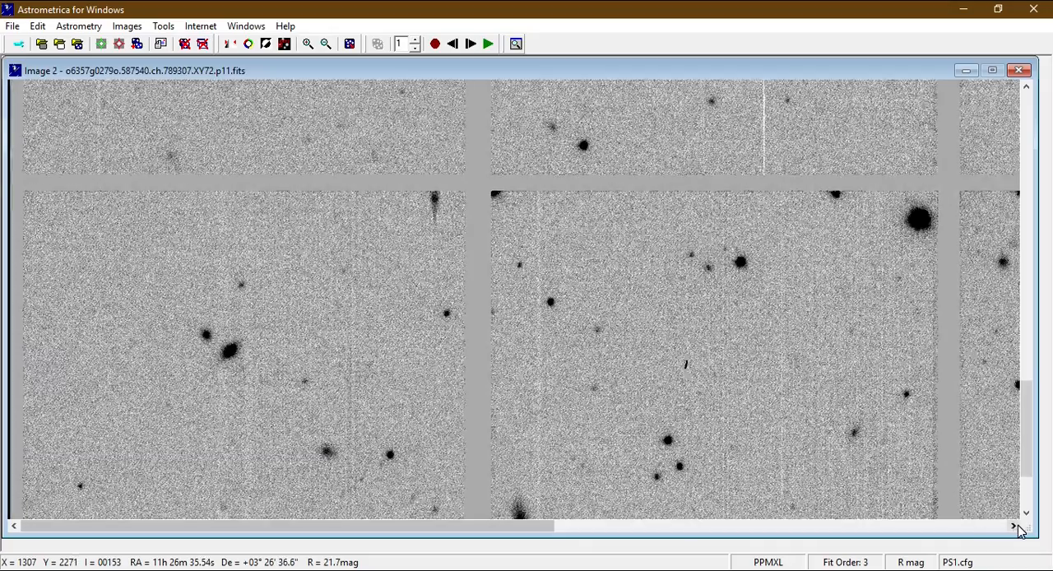
Examine the rest of the fourth row of detector cells up to the images' right edge for moving spots.
left_click(1014, 526)
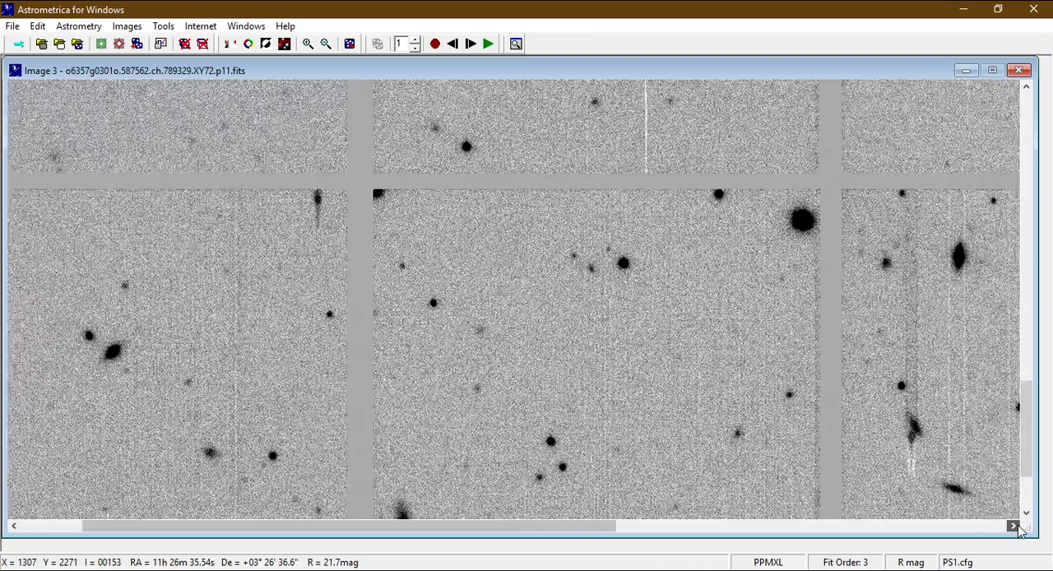
left_click(1017, 526)
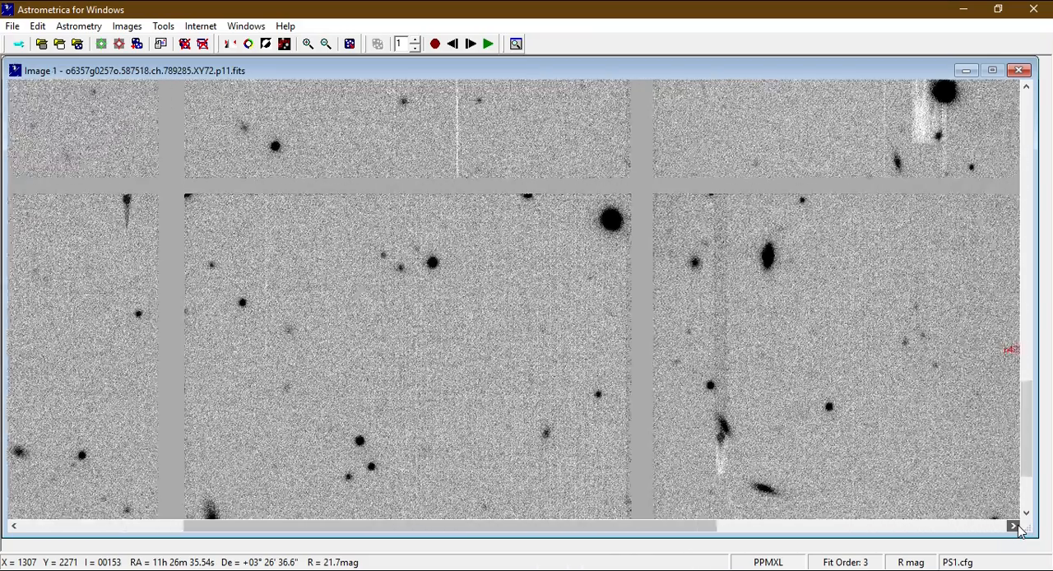
left_click(1015, 526)
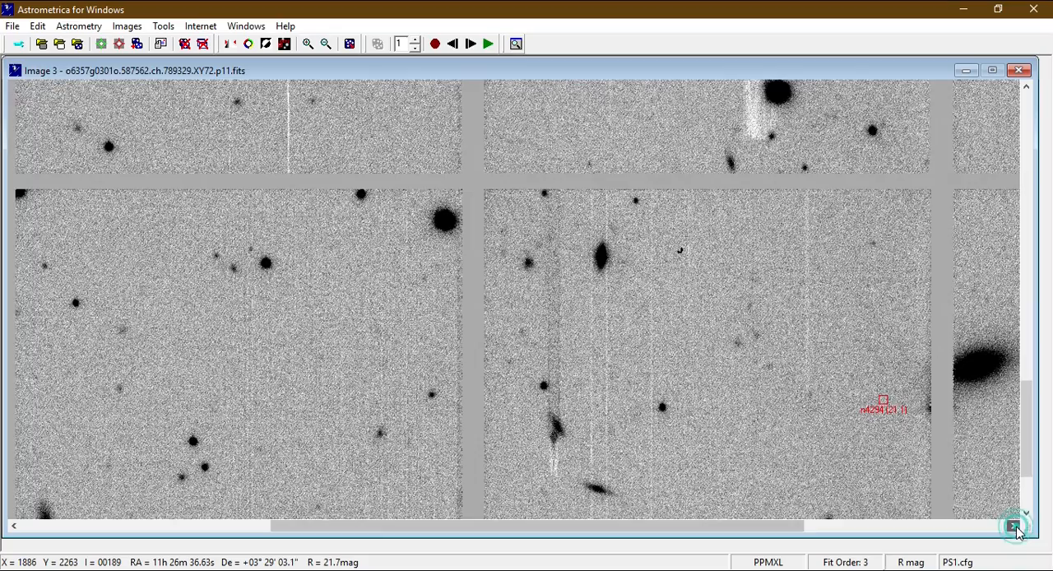
left_click(1014, 527)
left_click(1014, 527)
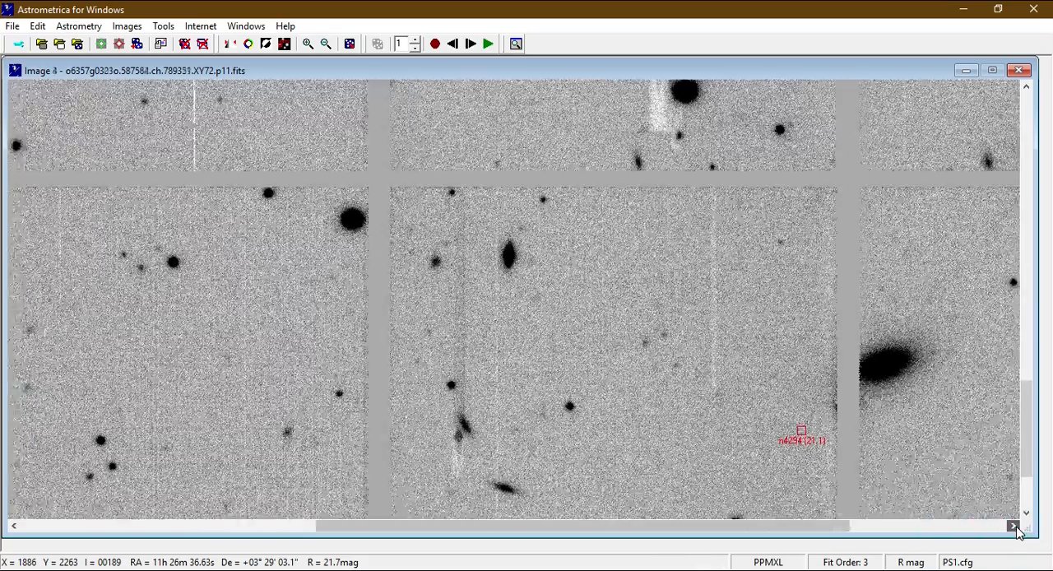
left_click(1014, 526)
left_click(1014, 527)
left_click(1014, 526)
left_click(1015, 526)
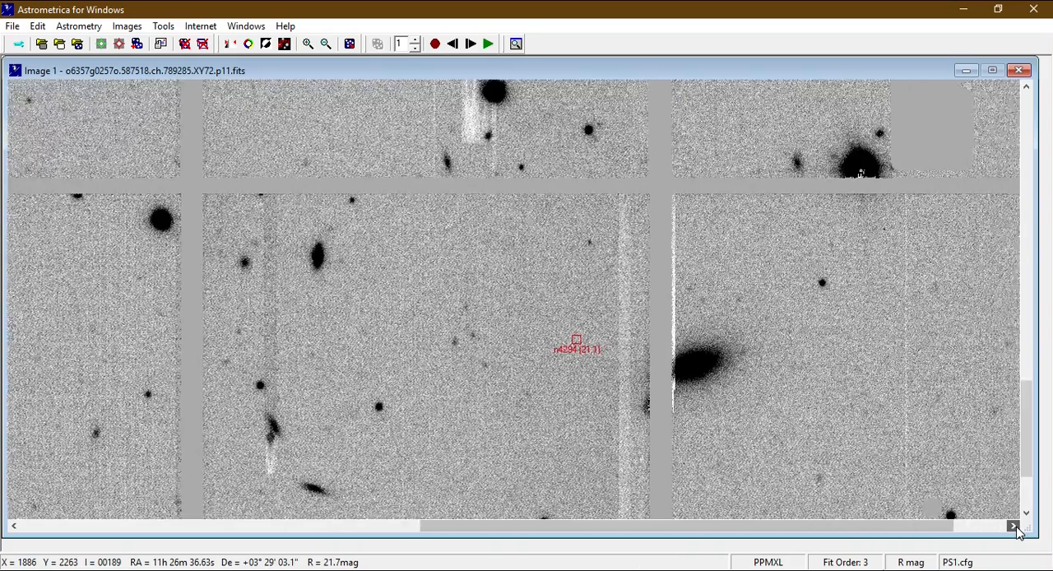
left_click(1014, 526)
left_click(1014, 526)
left_click(1014, 526)
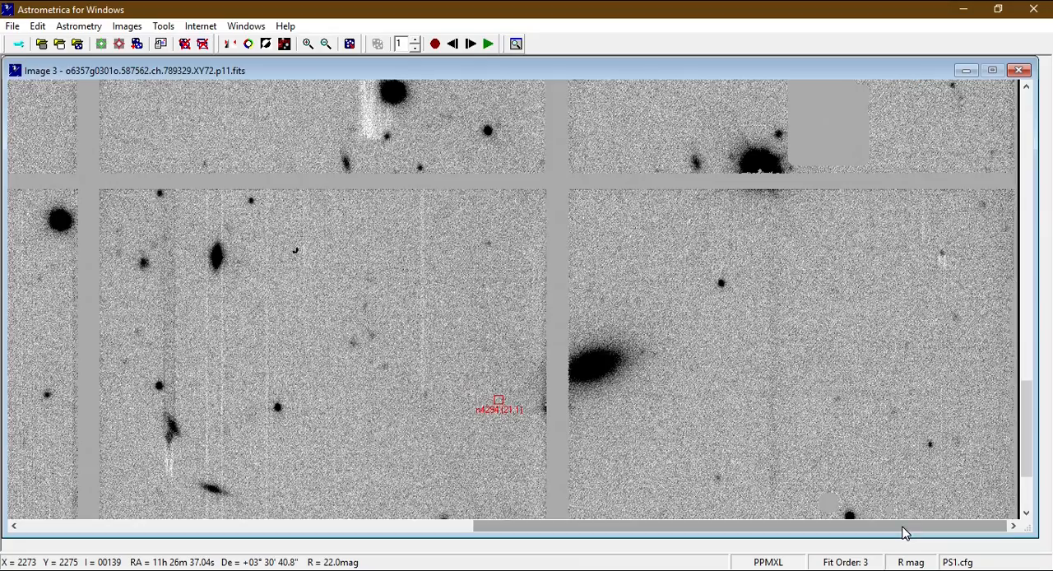
Blink the lower-left corner of the images down to the bottom edge, looking for moving spots, and stop blinking.
left_click_drag(901, 528, 412, 544)
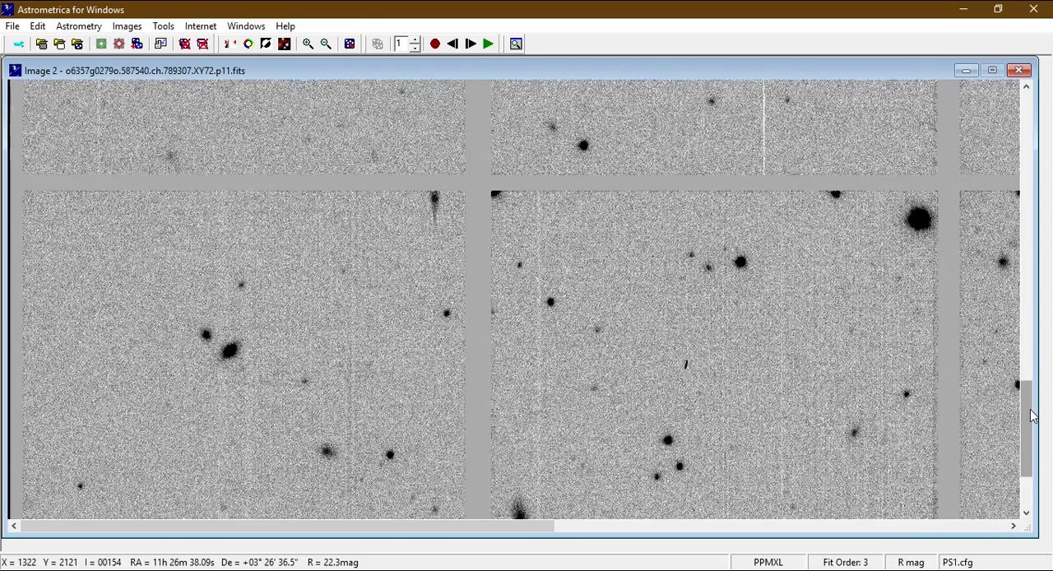
left_click_drag(1032, 415, 1036, 452)
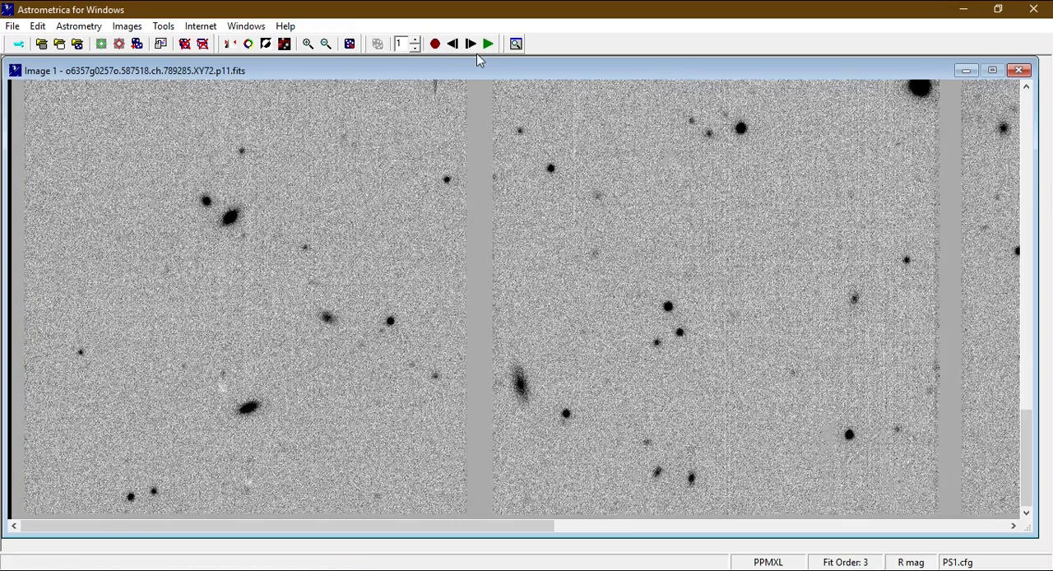
left_click(486, 47)
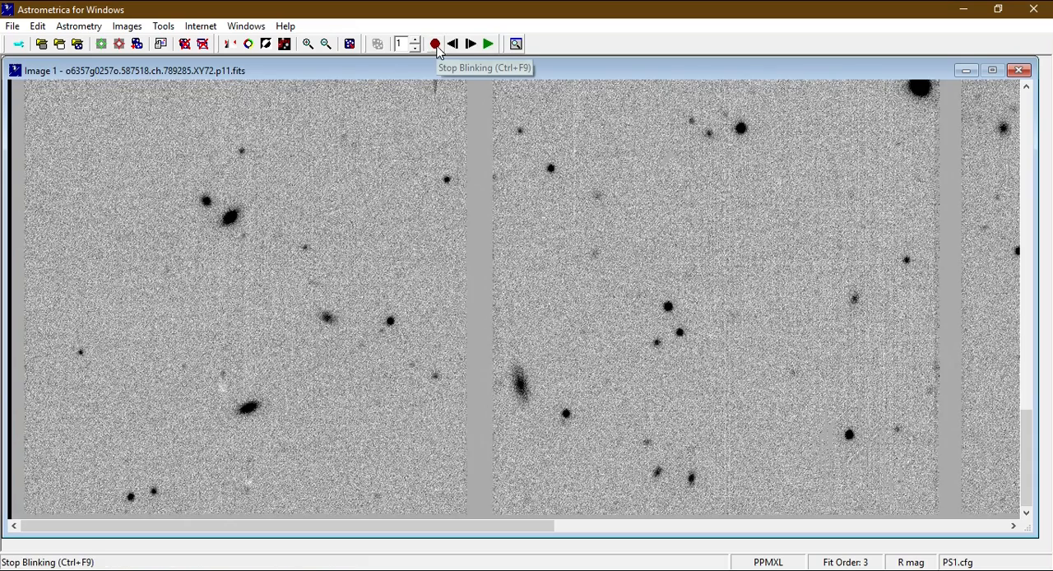
left_click(435, 45)
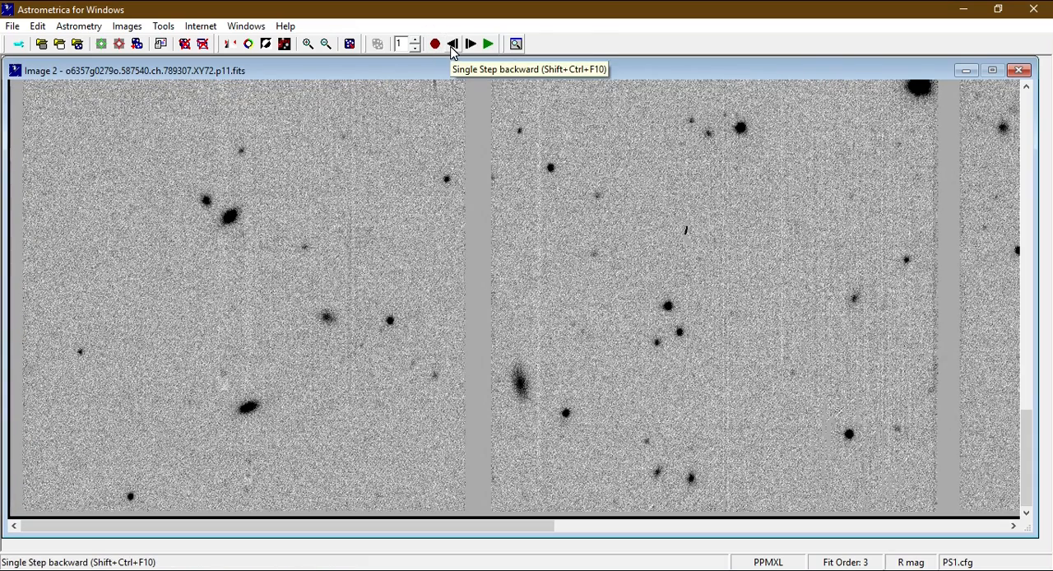
Step back to image 1 and check the PSF fit of the spot beside the star near the lower-left corner.
left_click(452, 46)
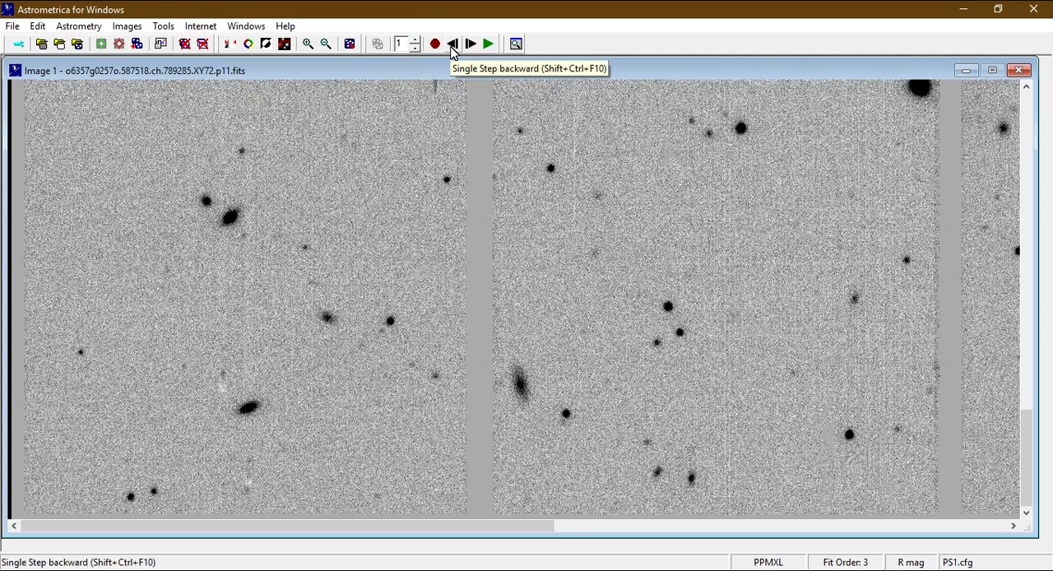
left_click(155, 491)
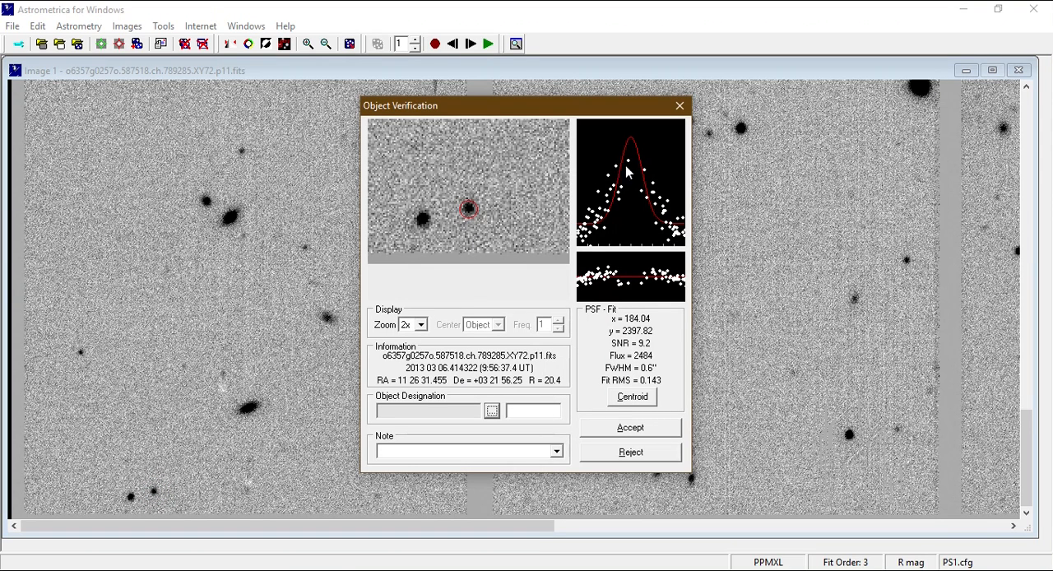
left_click(679, 108)
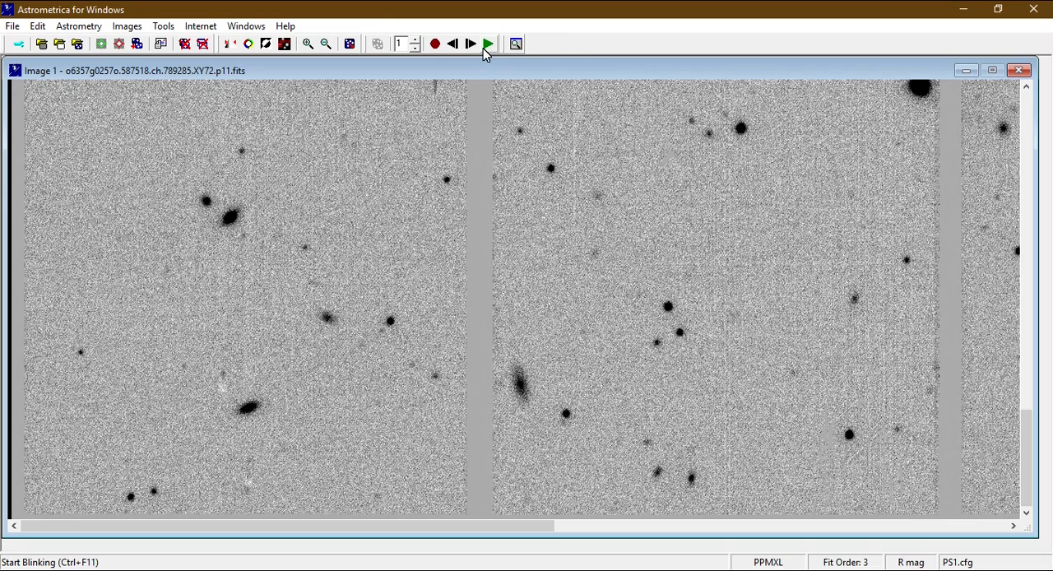
Blink the lower-left corner briefly, stop, and step through images 2, 3 and 4 to compare the spot beside the star.
left_click(485, 51)
left_click(486, 48)
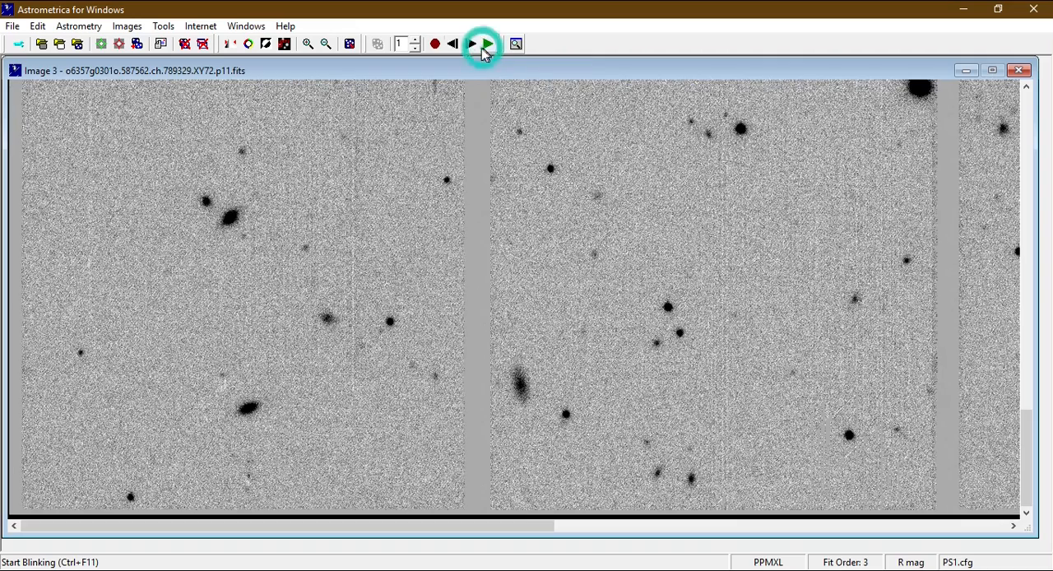
left_click(434, 43)
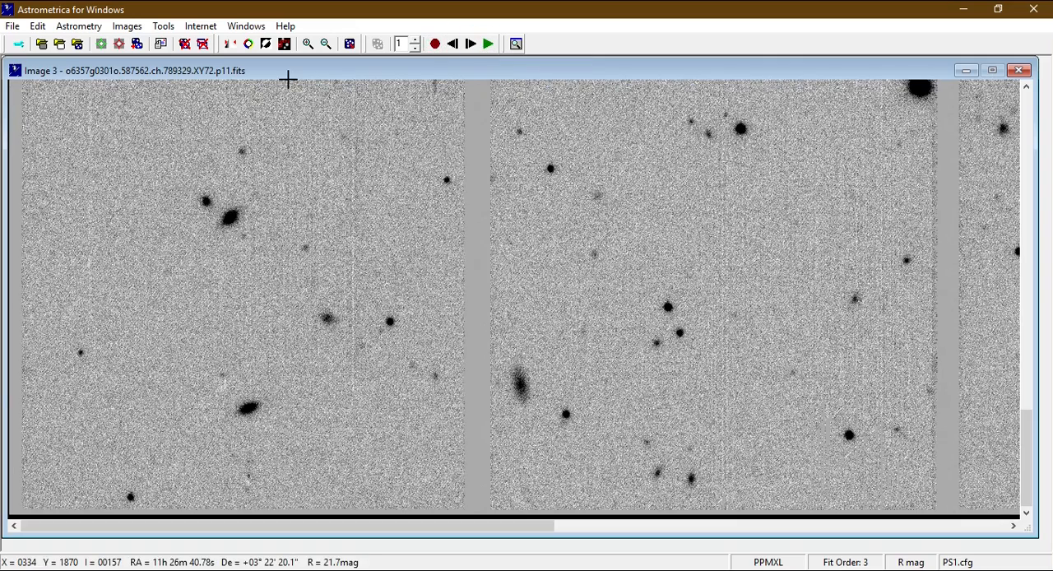
left_click(452, 43)
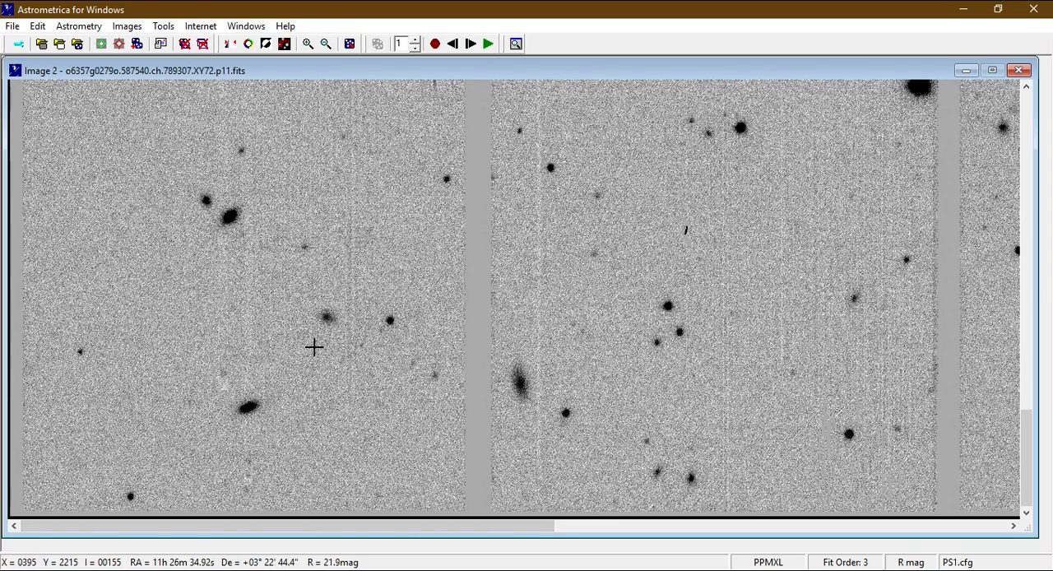
left_click(470, 43)
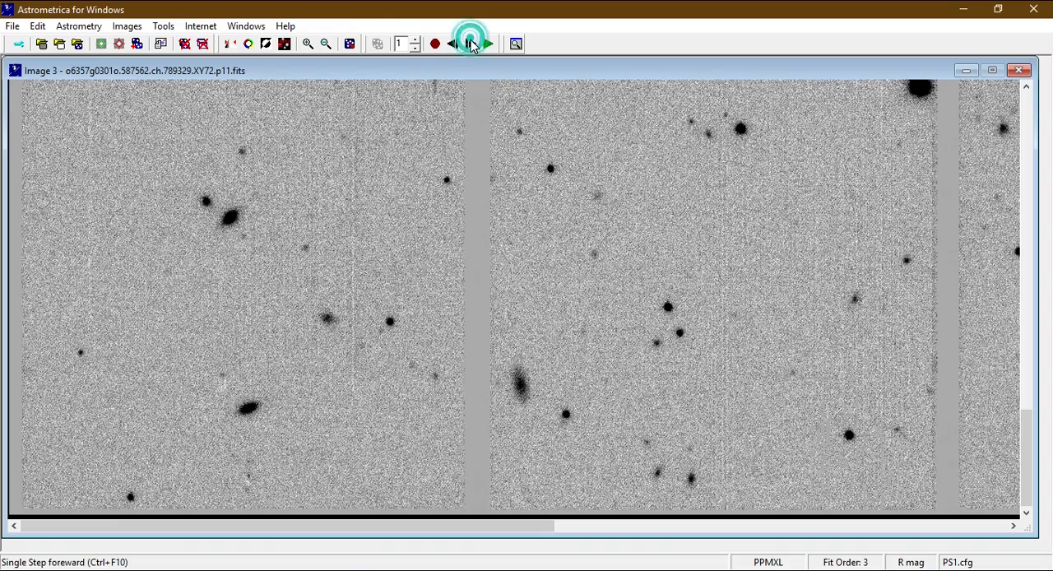
left_click(472, 43)
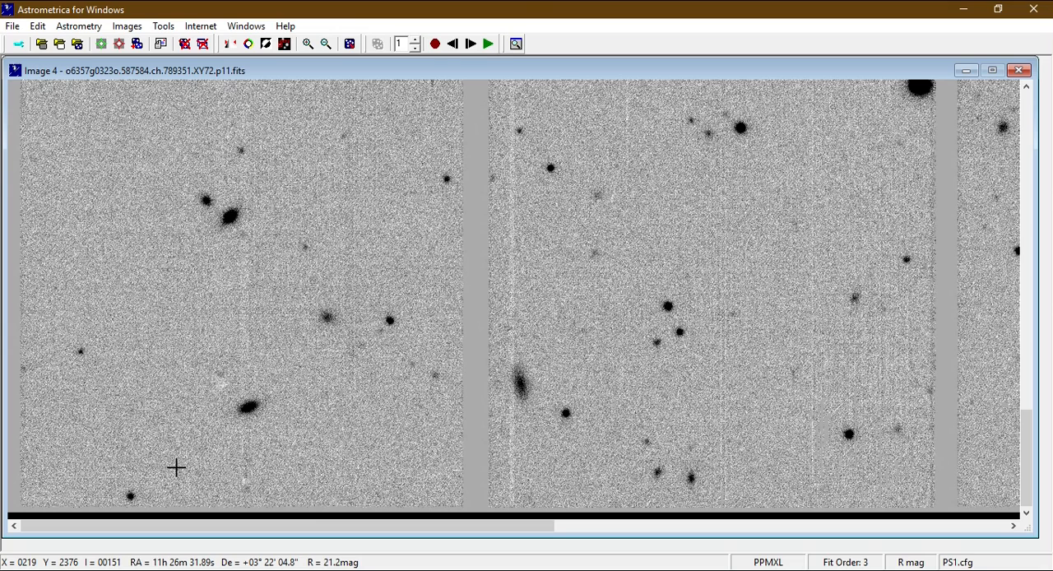
Resume blinking, scan the bottom row to the images' right edge for moving spots, and return to the SPL0001 marker near the upper edge.
left_click(491, 50)
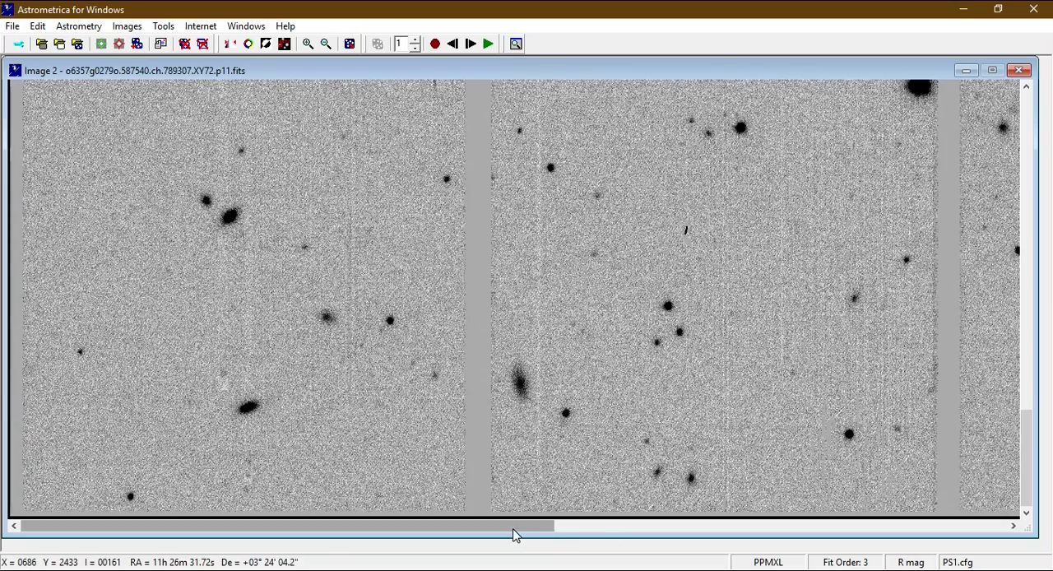
left_click_drag(518, 535, 676, 535)
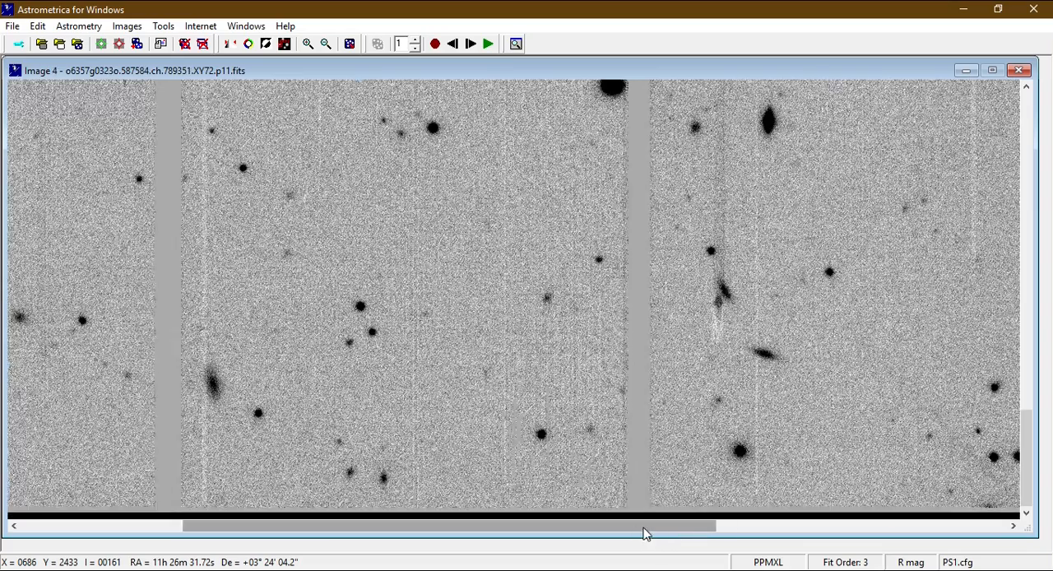
left_click_drag(647, 535, 946, 542)
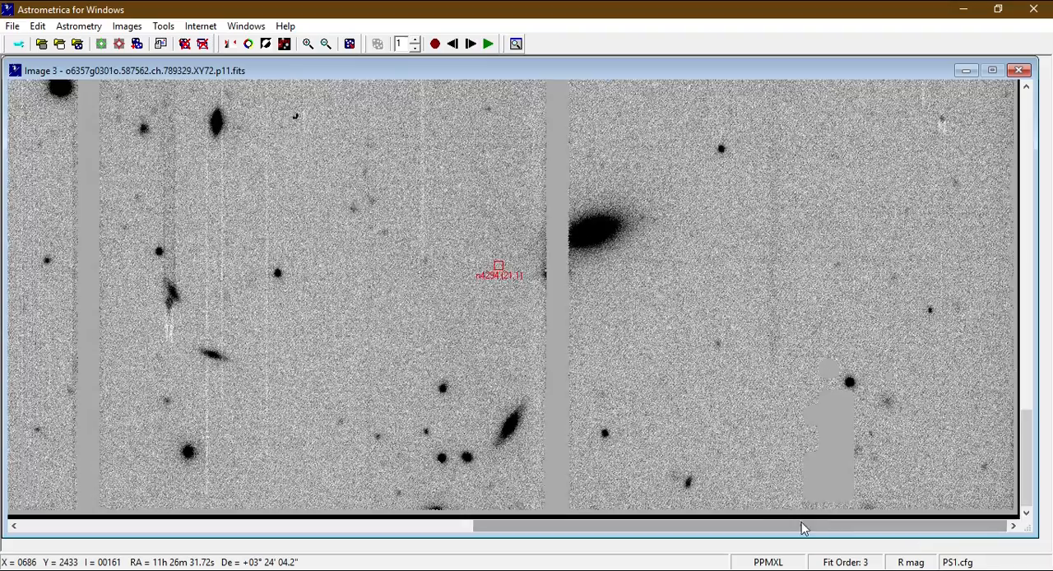
left_click(801, 522)
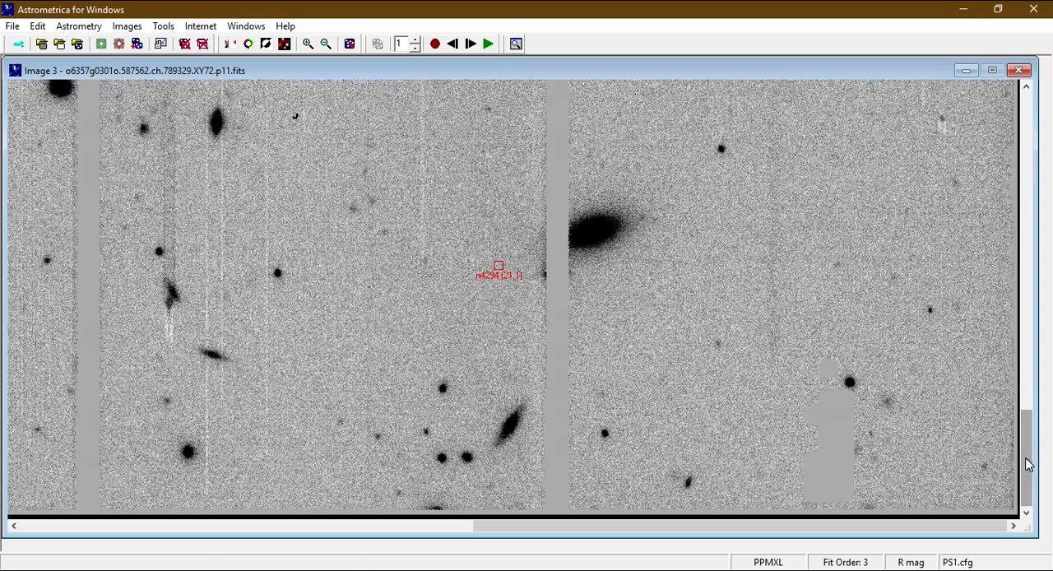
left_click_drag(1026, 459, 1011, 108)
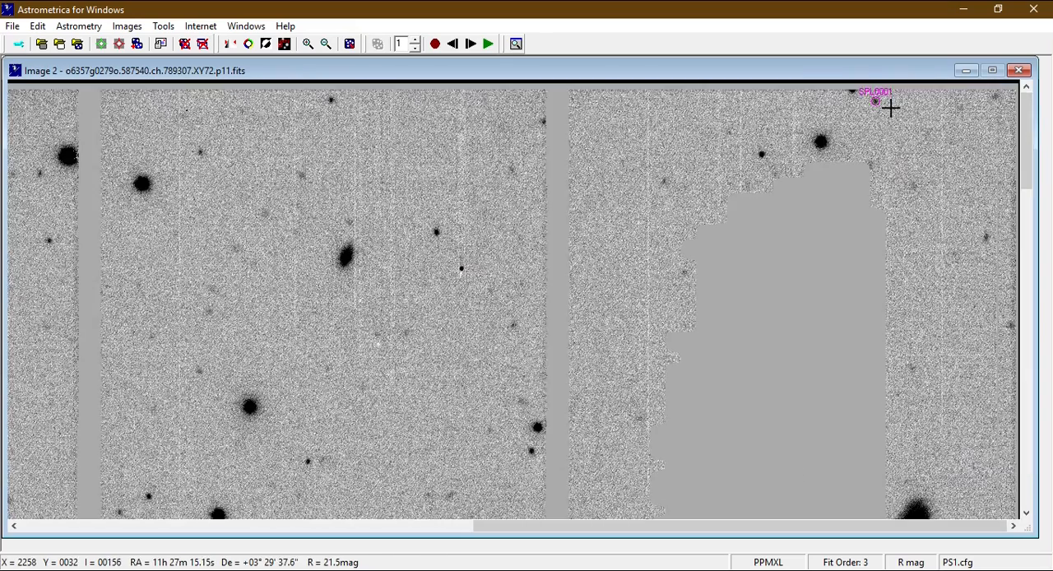